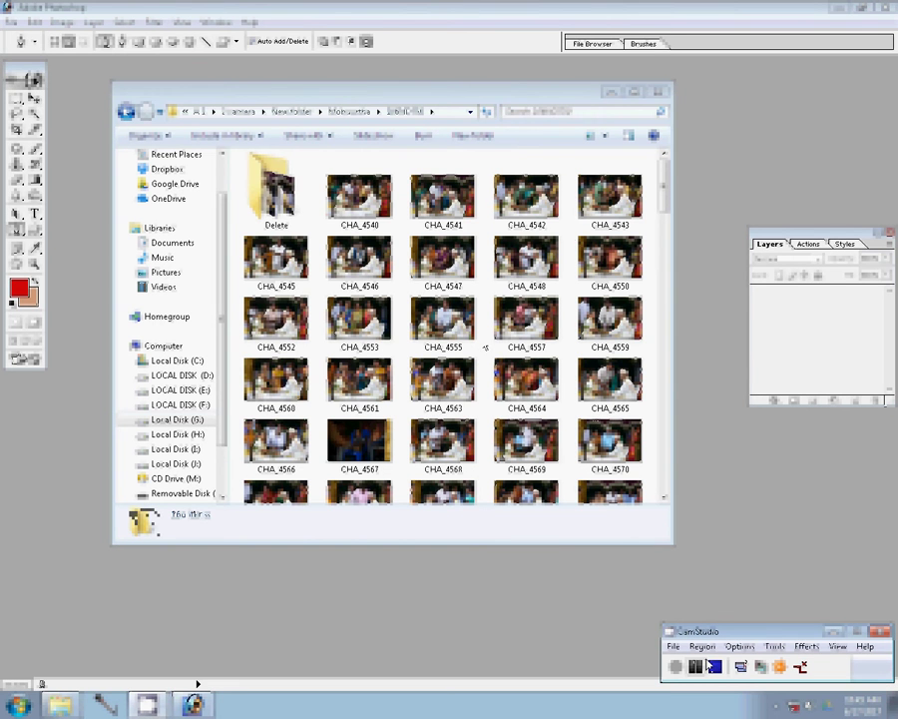
- Drag the eight selected wedding photos, CHA_4540 onward, from Explorer into Photoshop
shift+click(540, 284)
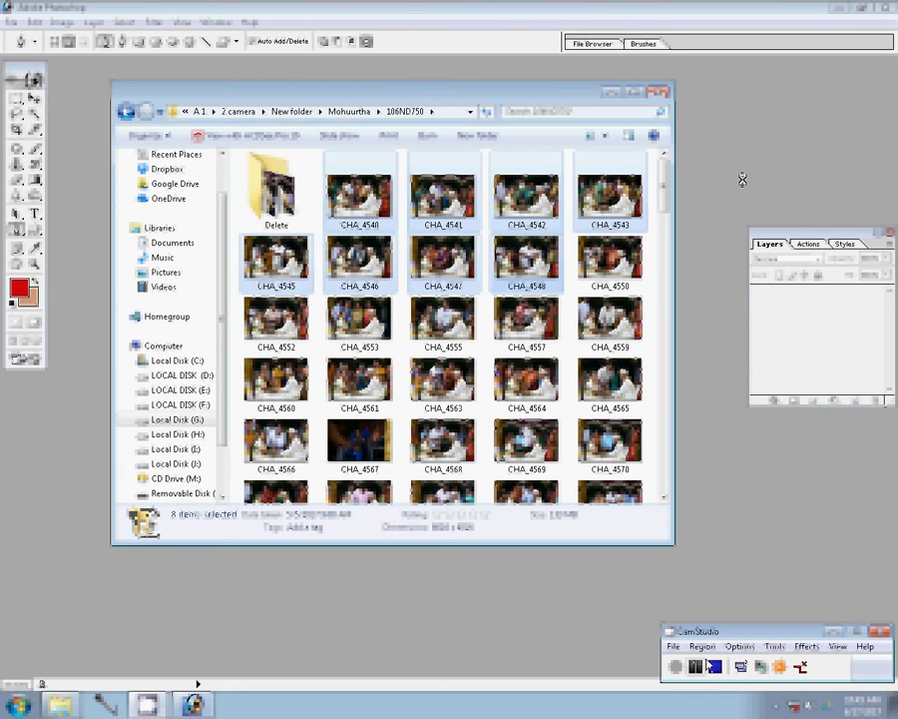
drag(741, 178, 743, 186)
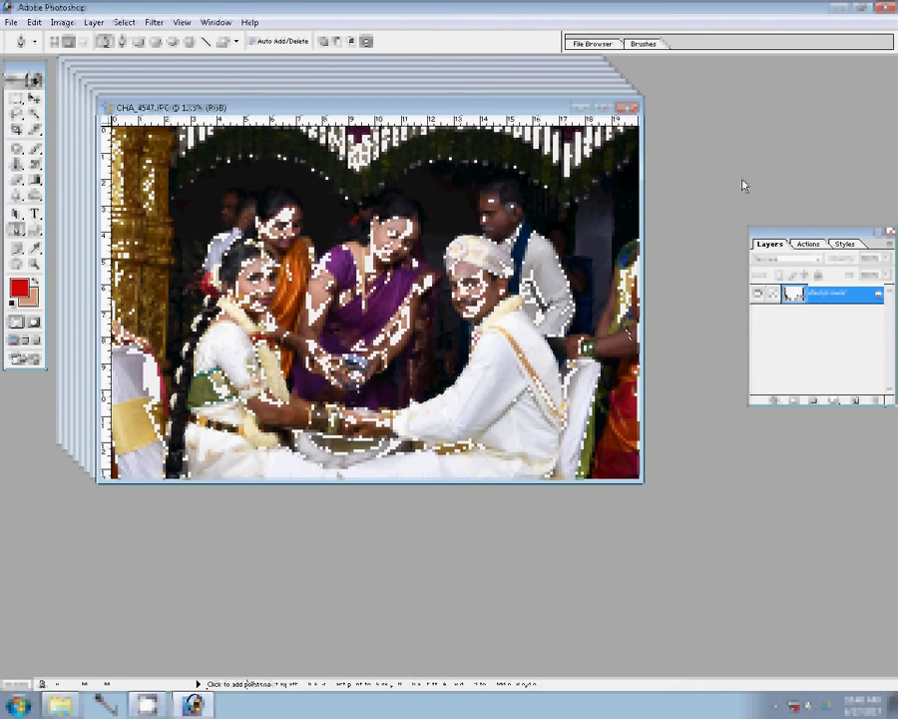
- Create a new RGB document, 36 × 12 inches at 300 pixels/inch, with white contents
key(ctrl+n)
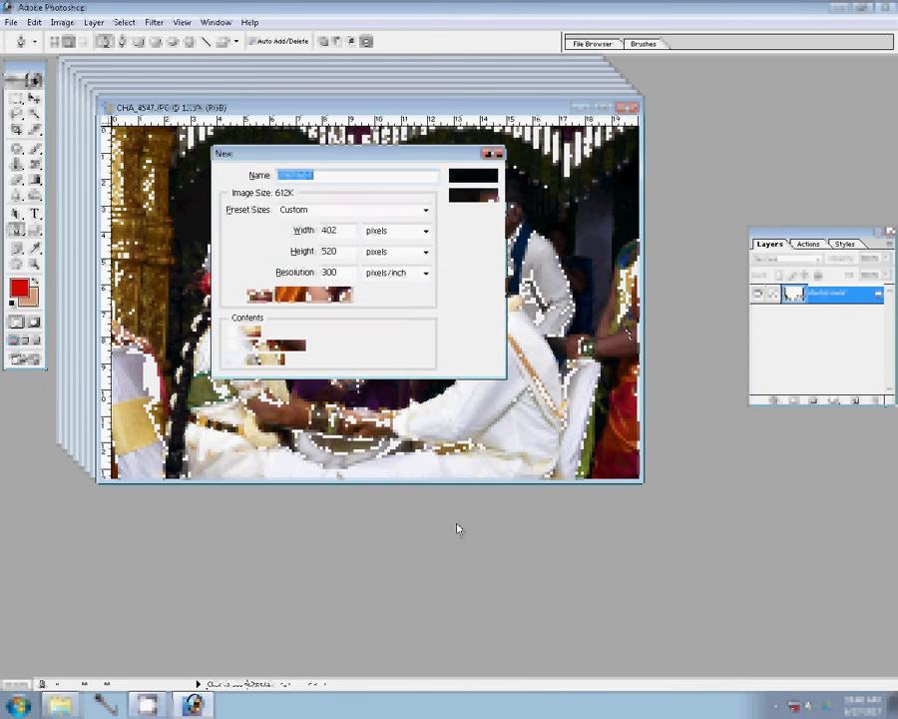
key(alt+Down)
text(3)
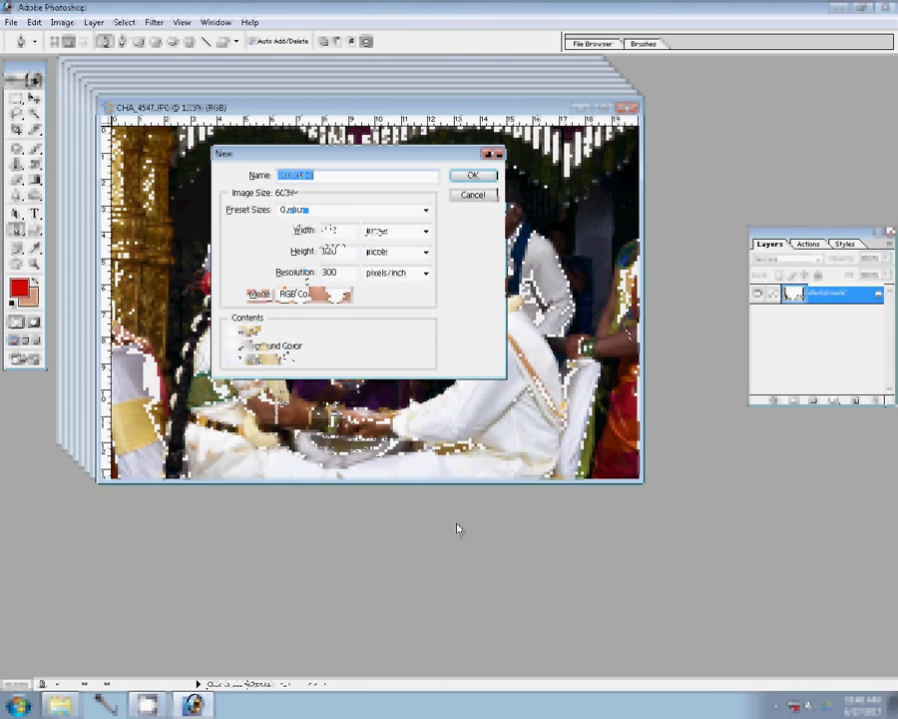
text(6)
key(Tab)
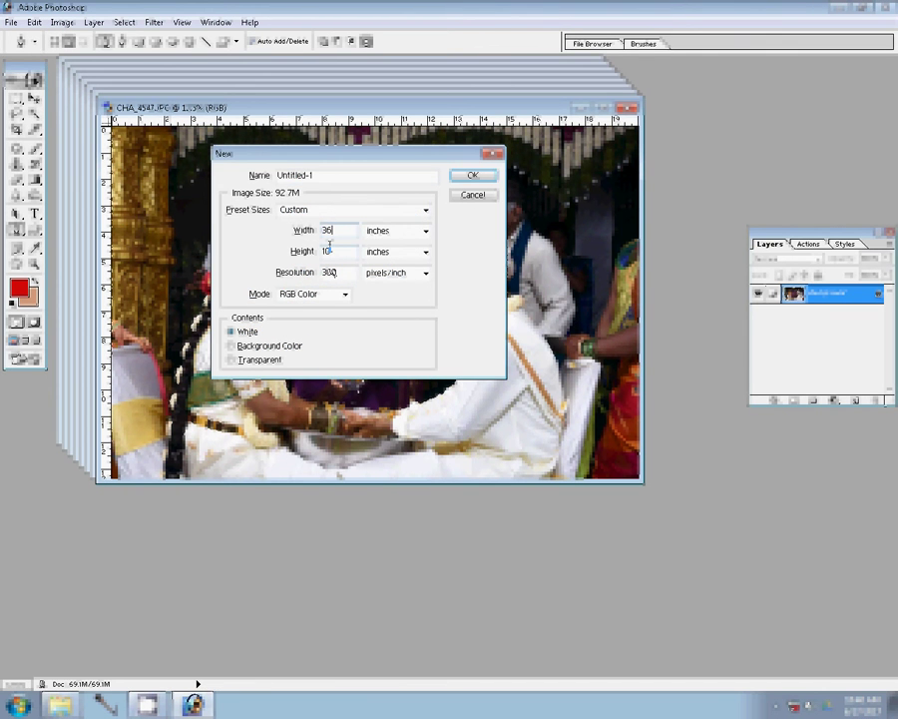
text(12)
click(471, 175)
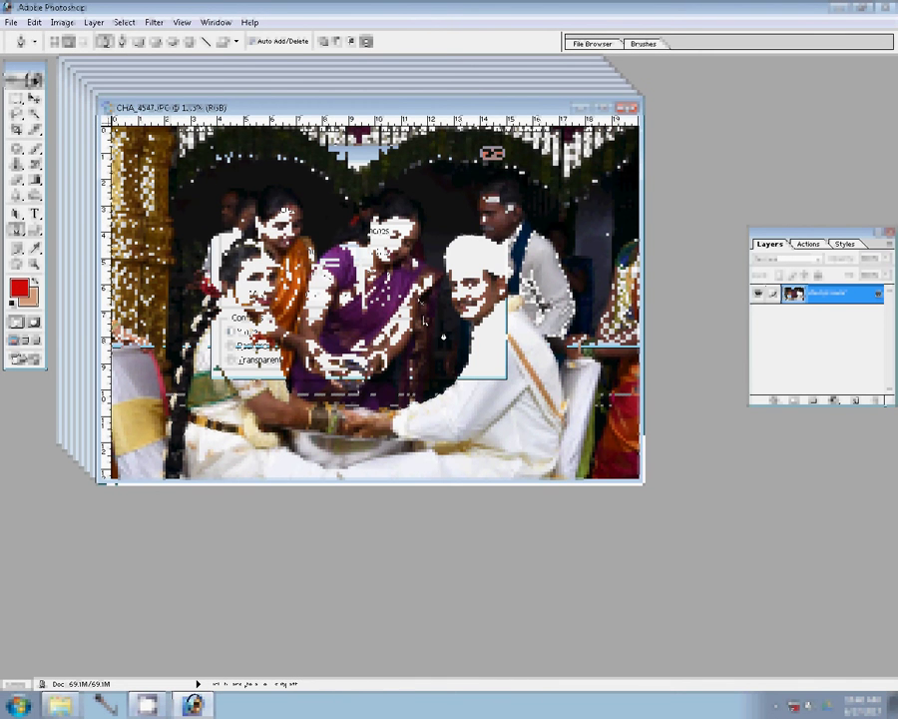
- Shrink the first photo and move it into the spread's lower-right corner
key(ctrl+alt+i)
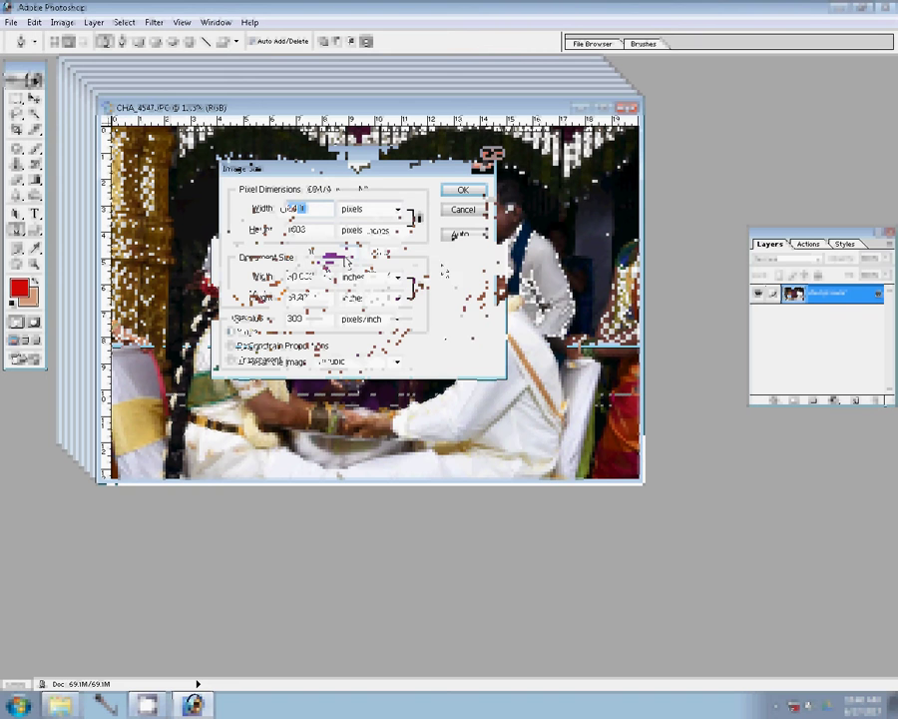
click(461, 191)
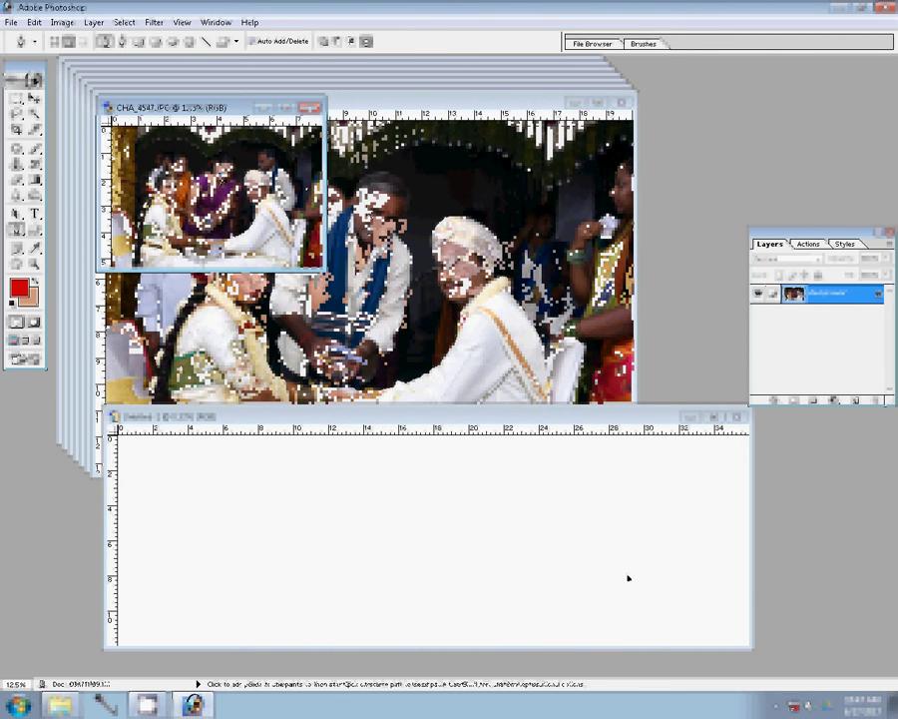
click(34, 100)
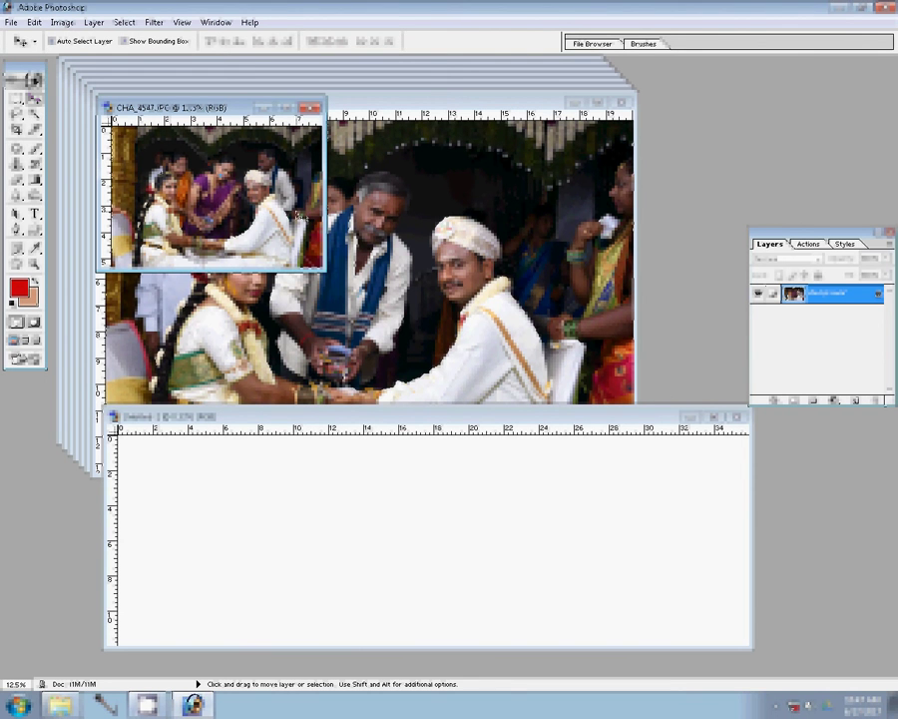
mouse_move(299, 216)
mouse_down()
mouse_move(658, 535)
mouse_move(712, 571)
mouse_up()
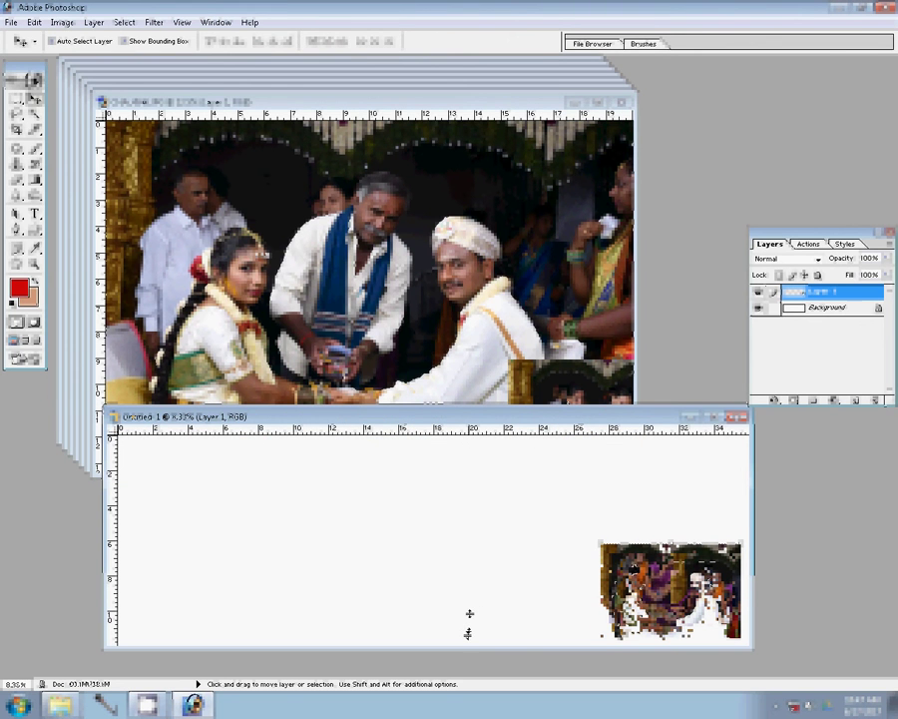
- Resize the next photo to 3000 and place it beside the first one
click(559, 383)
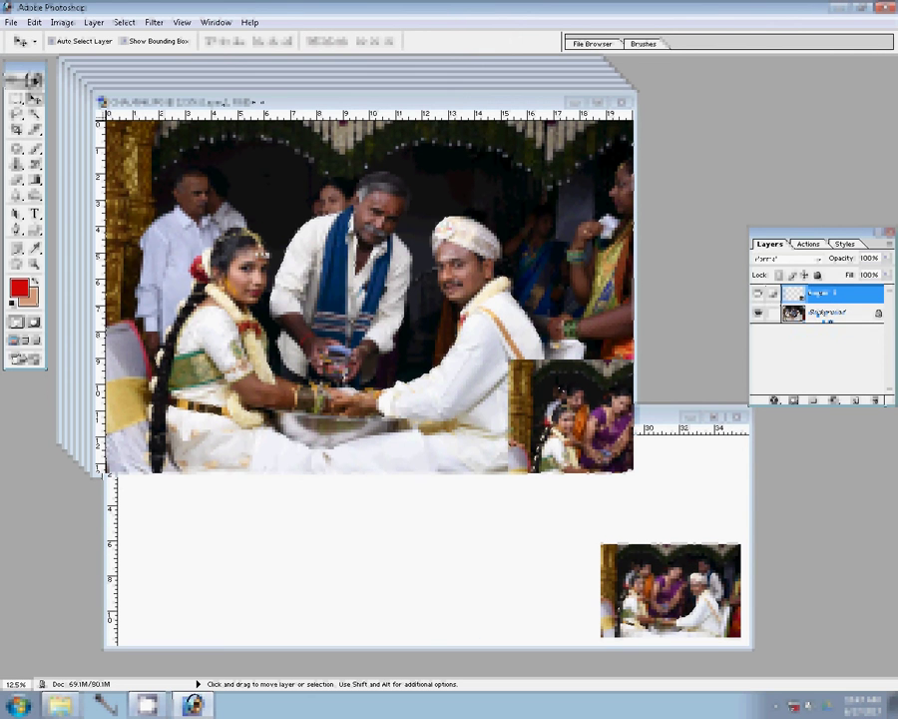
key(ctrl+alt+i)
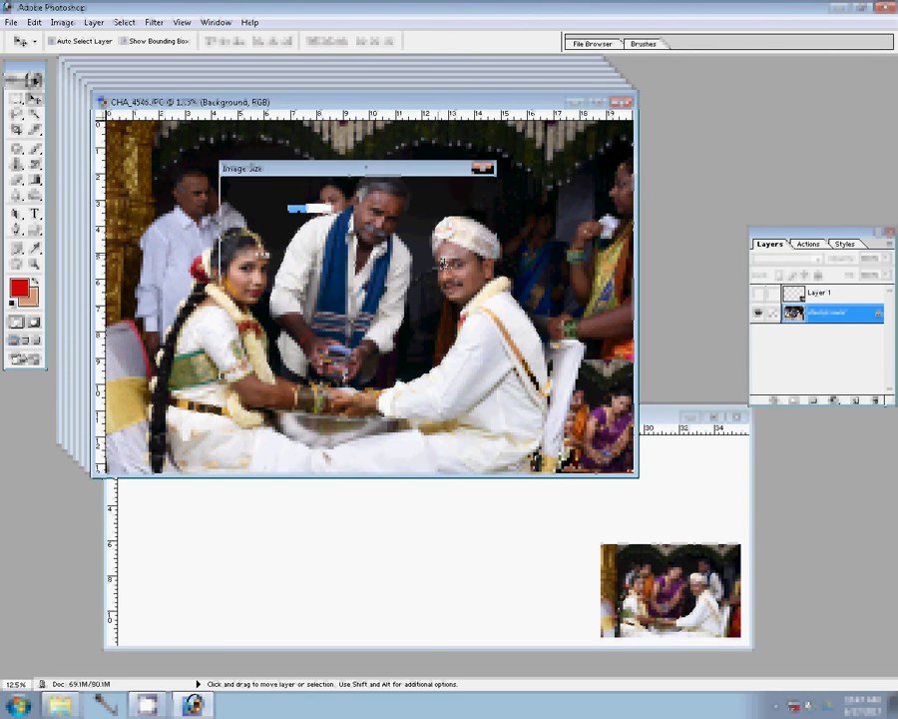
text(3000)
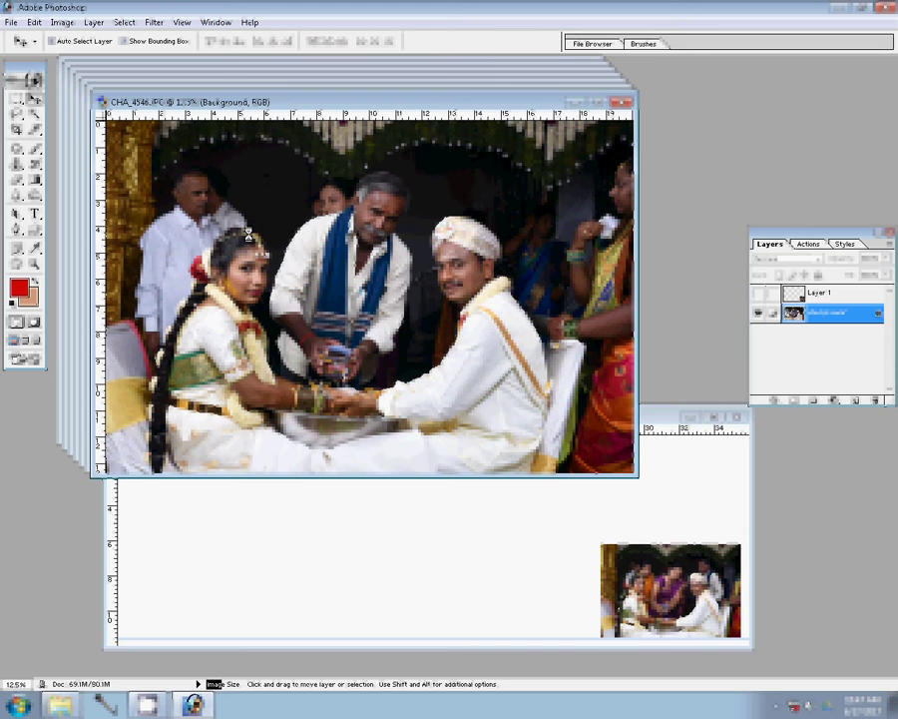
key(alt+Tab)
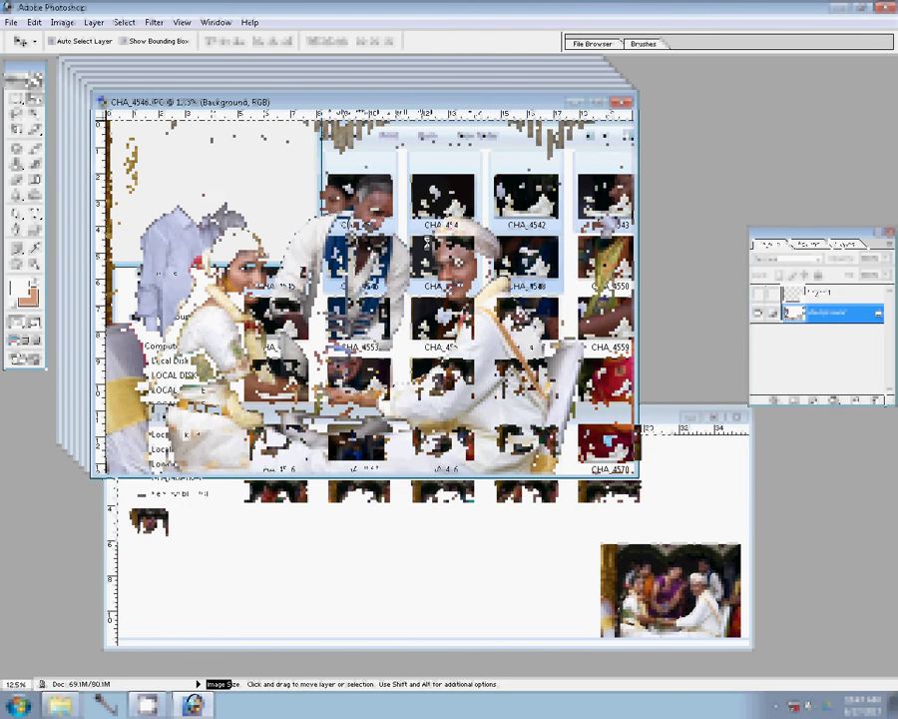
key(alt+Tab)
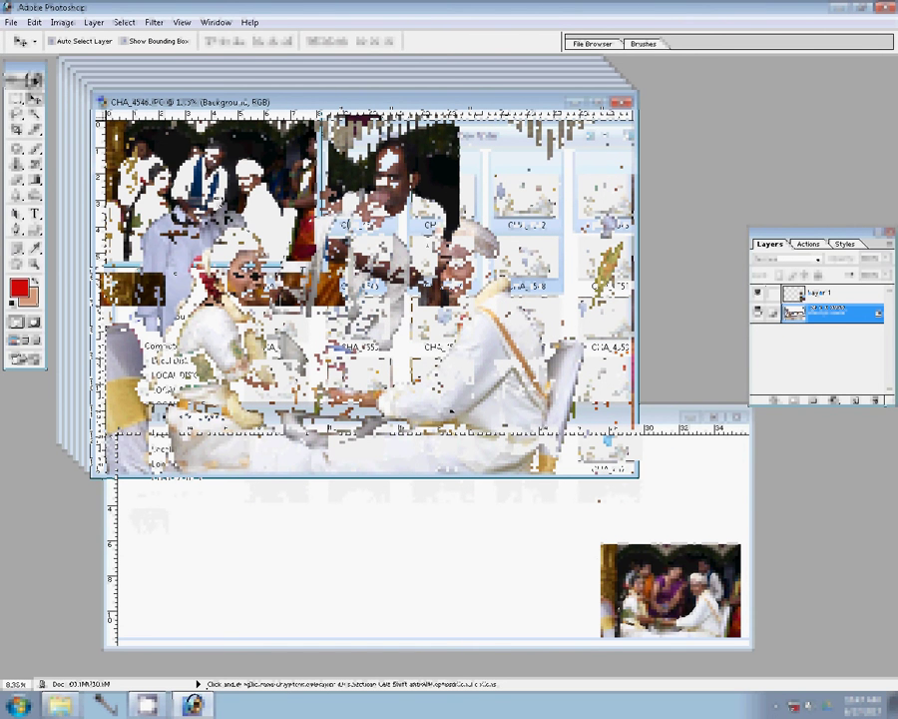
mouse_move(608, 439)
mouse_down()
mouse_move(519, 603)
mouse_move(524, 591)
mouse_up()
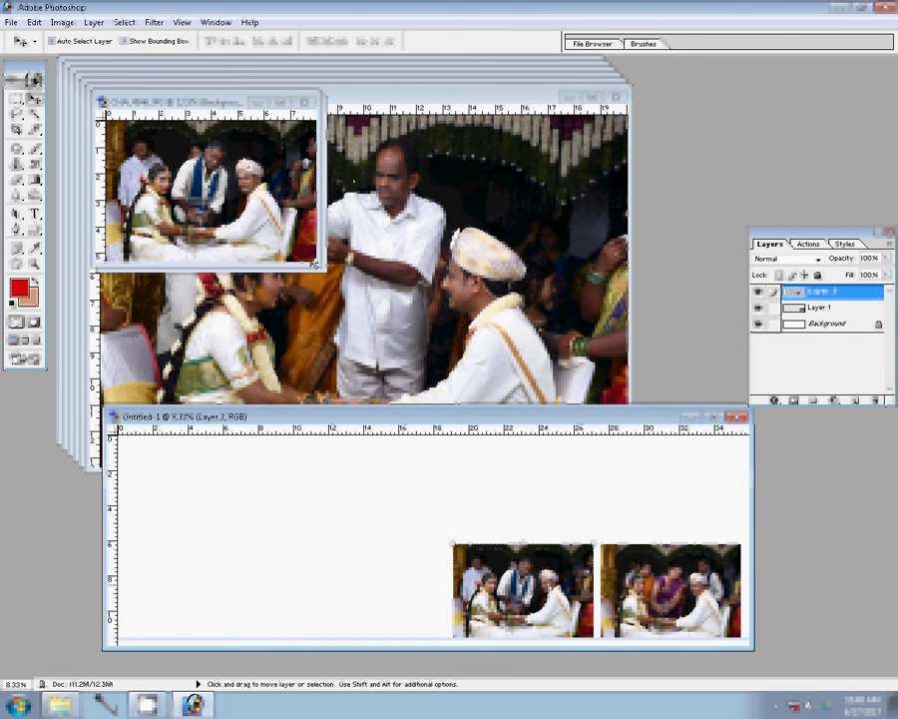
drag(819, 292, 796, 310)
- Close the placed photos' original documents without saving
key(ctrl+alt+w)
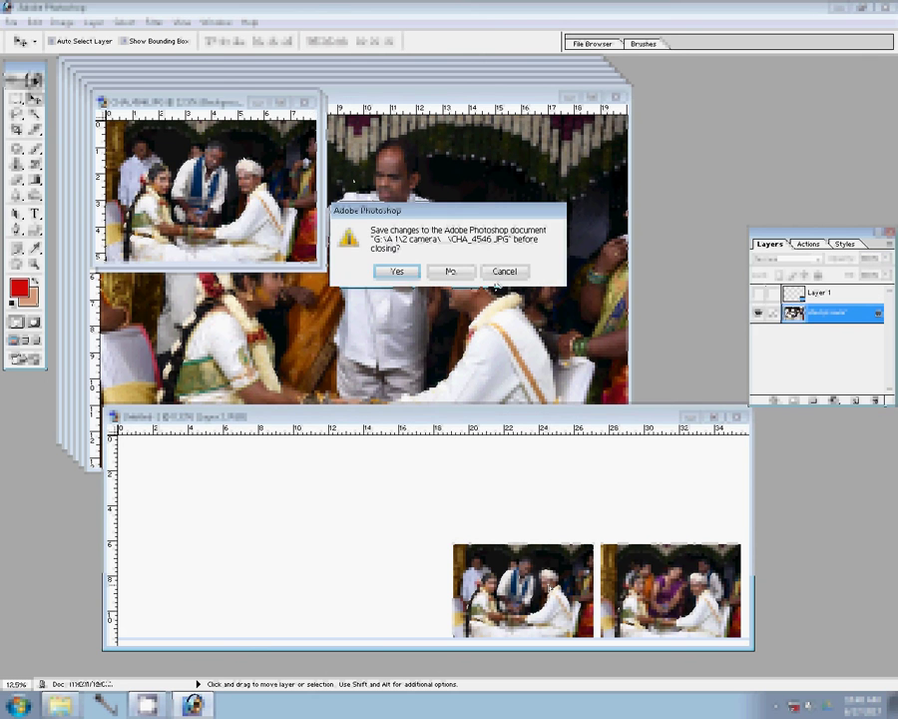
click(450, 268)
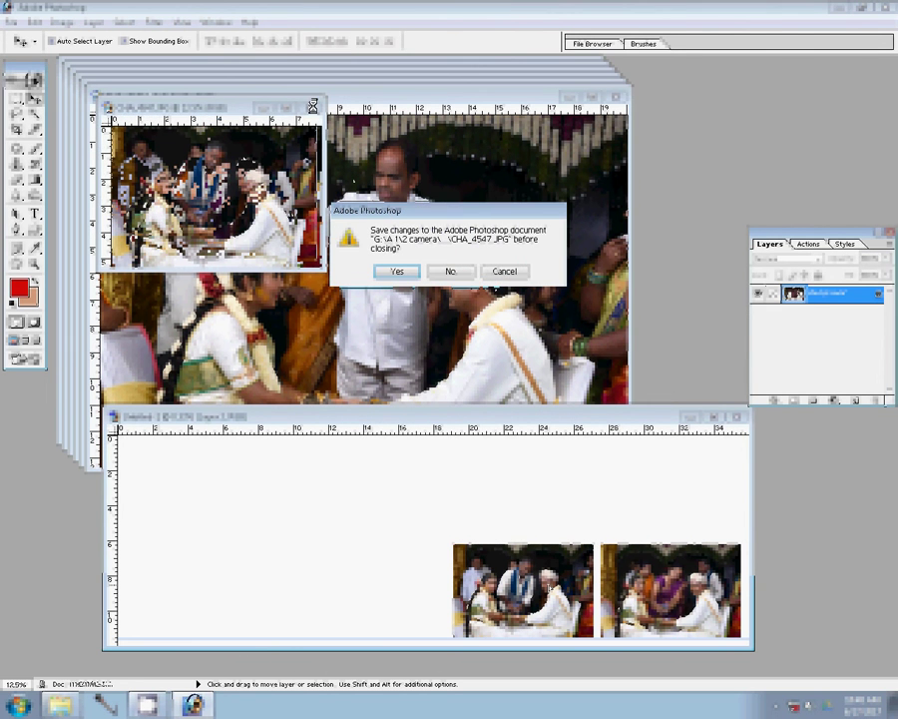
click(450, 270)
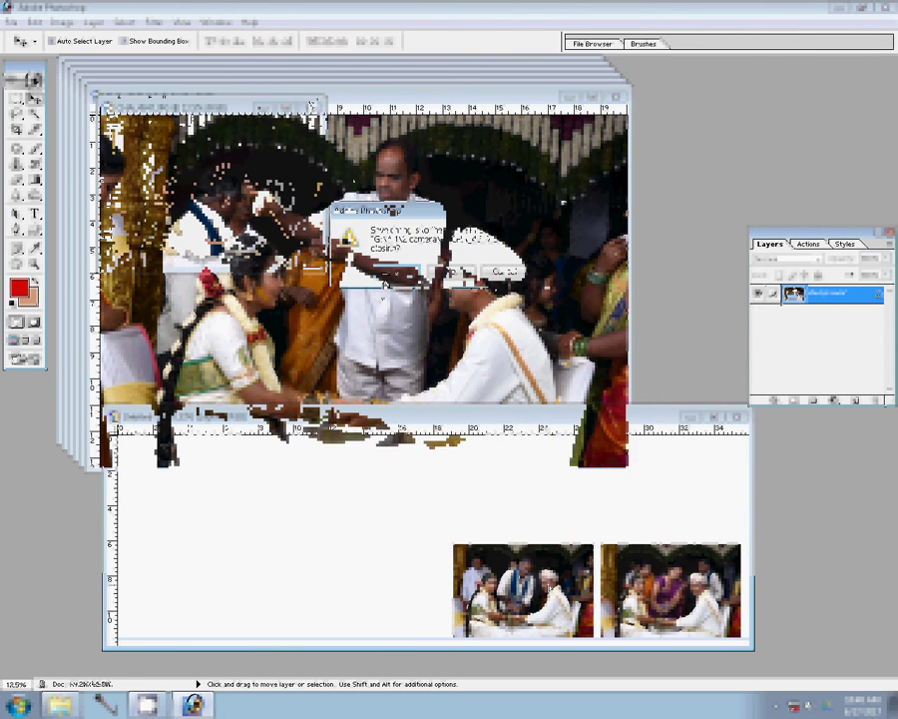
click(450, 271)
- Resize the third photo, place it above the right-hand photo, and close its original unsaved
key(ctrl+alt+i)
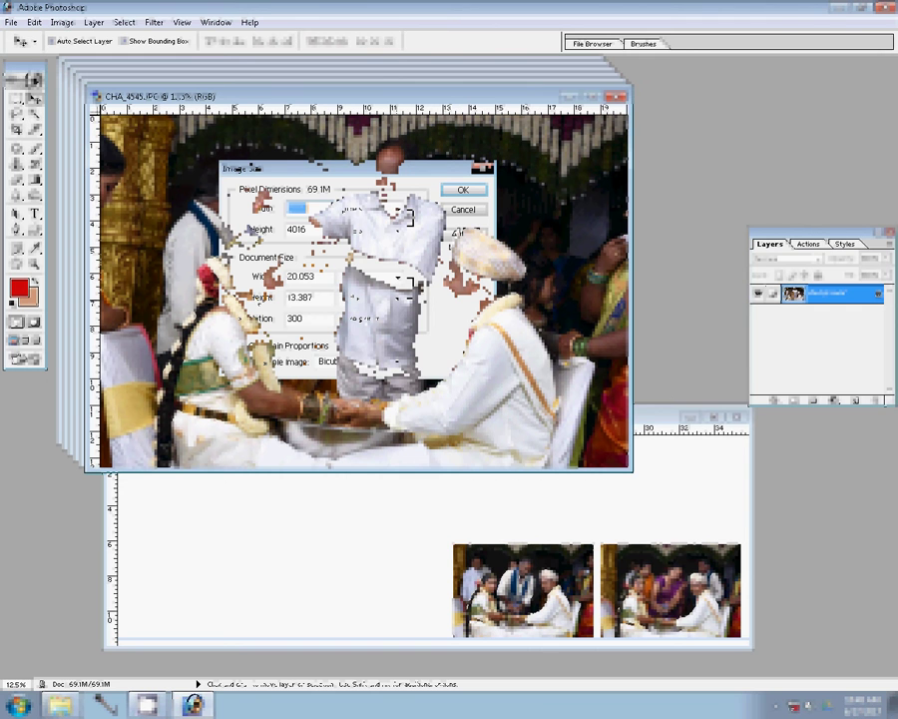
text(9000)
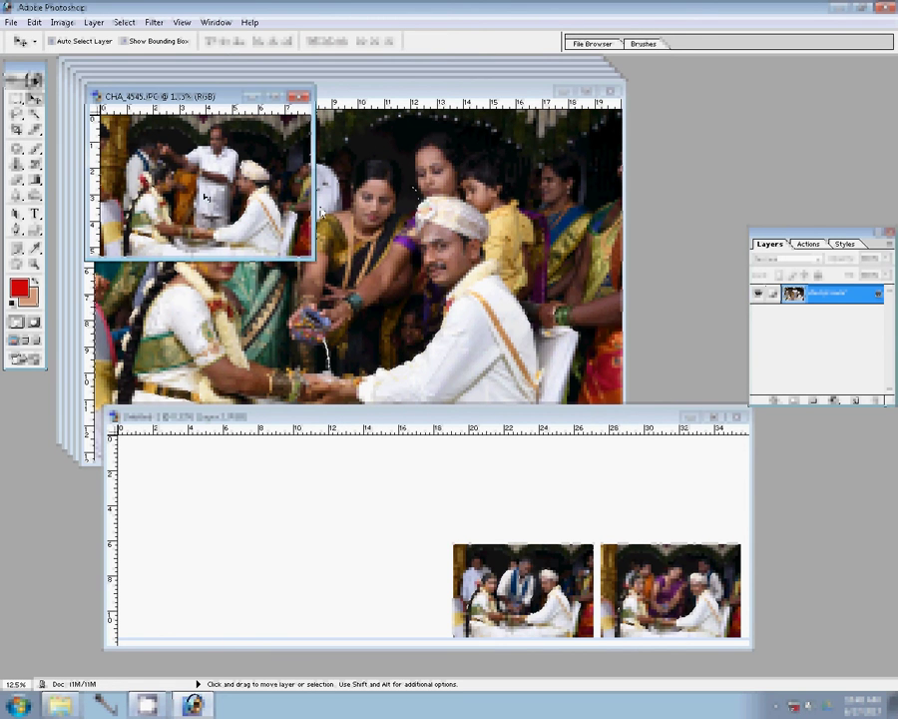
click(627, 502)
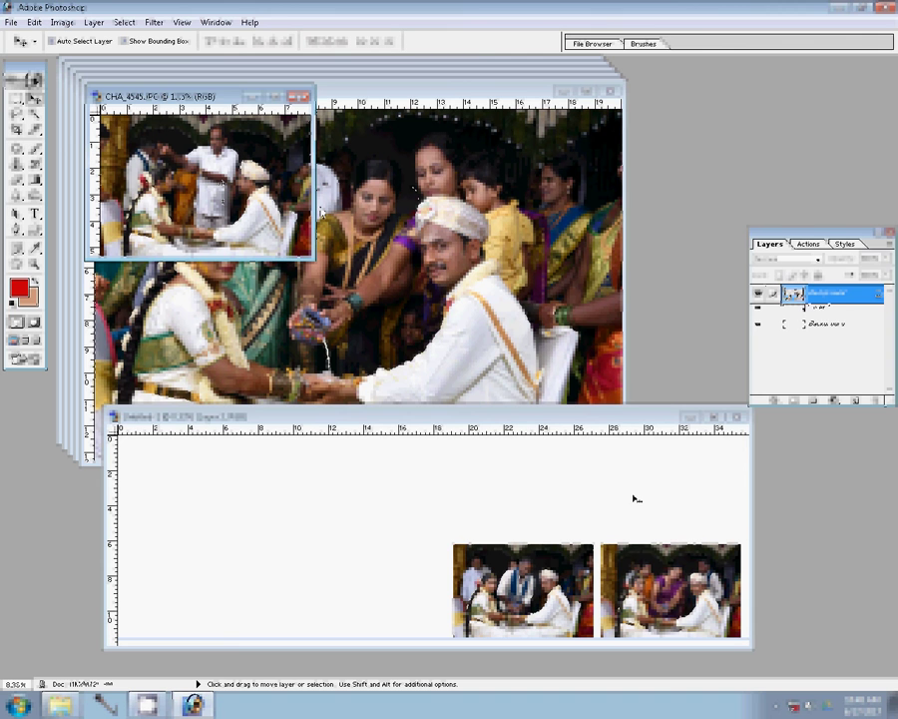
key(ctrl+v)
drag(635, 498, 689, 489)
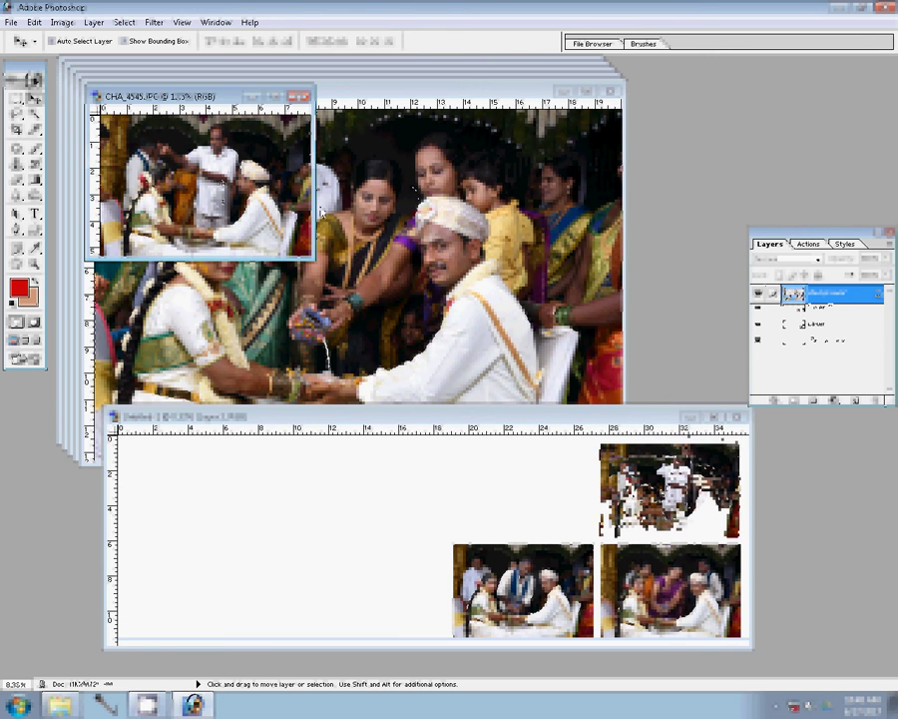
click(297, 97)
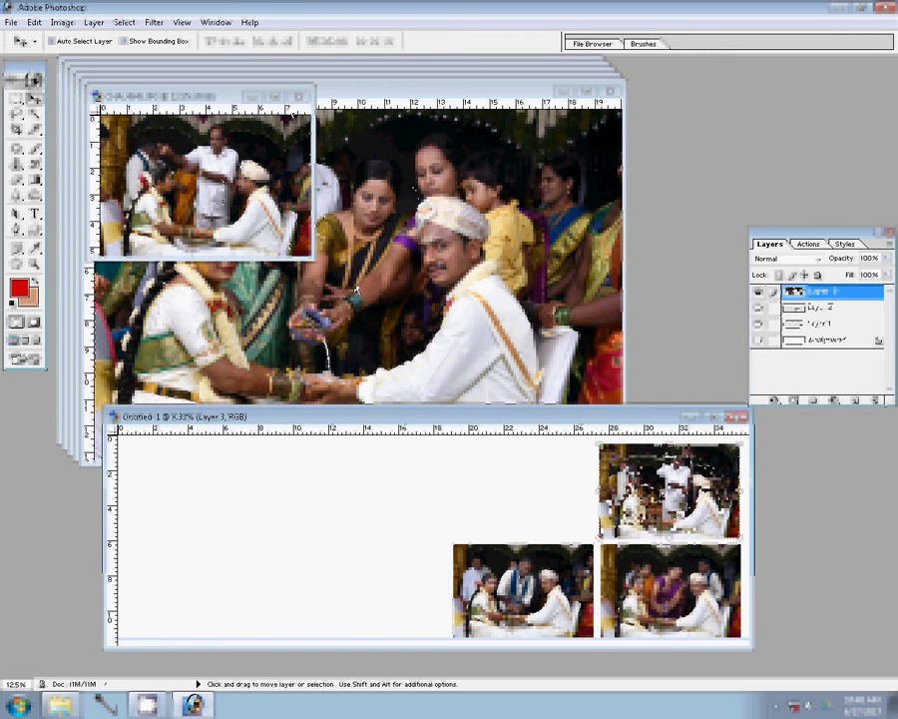
click(451, 270)
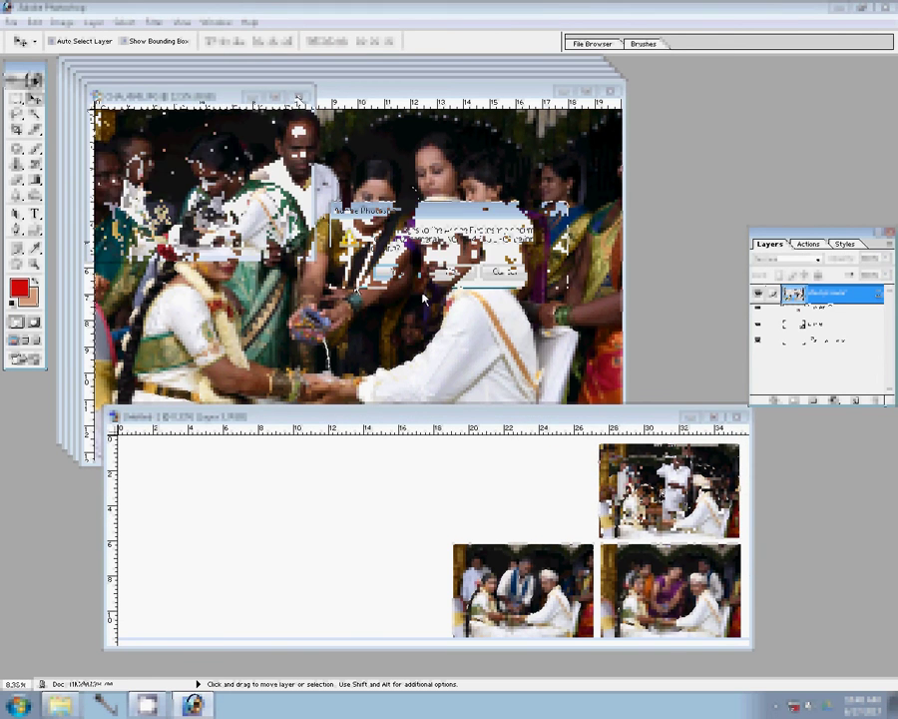
- Resize CHA_4543, move it into the spread to complete the 2 × 2 block, and close it
click(439, 330)
key(ctrl+alt+i)
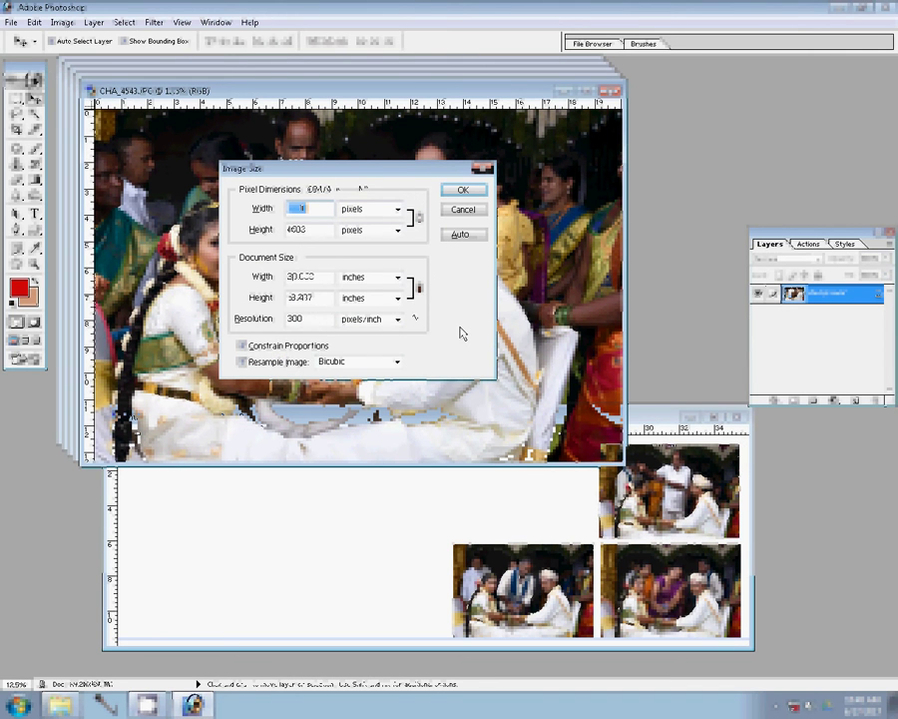
key(Return)
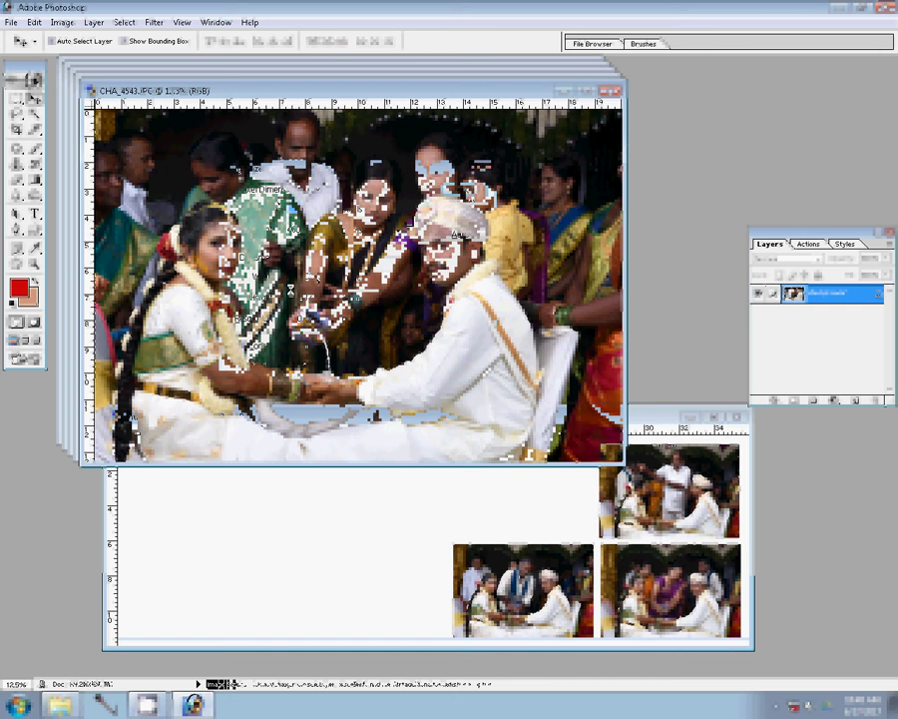
mouse_move(461, 334)
mouse_down()
mouse_move(607, 465)
mouse_move(577, 506)
mouse_up()
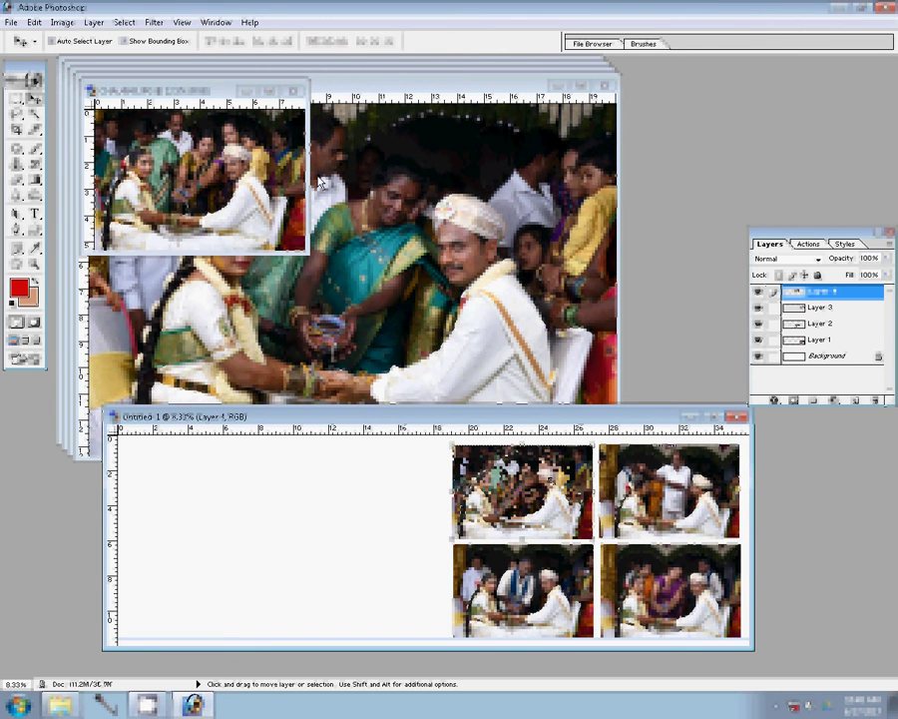
click(295, 90)
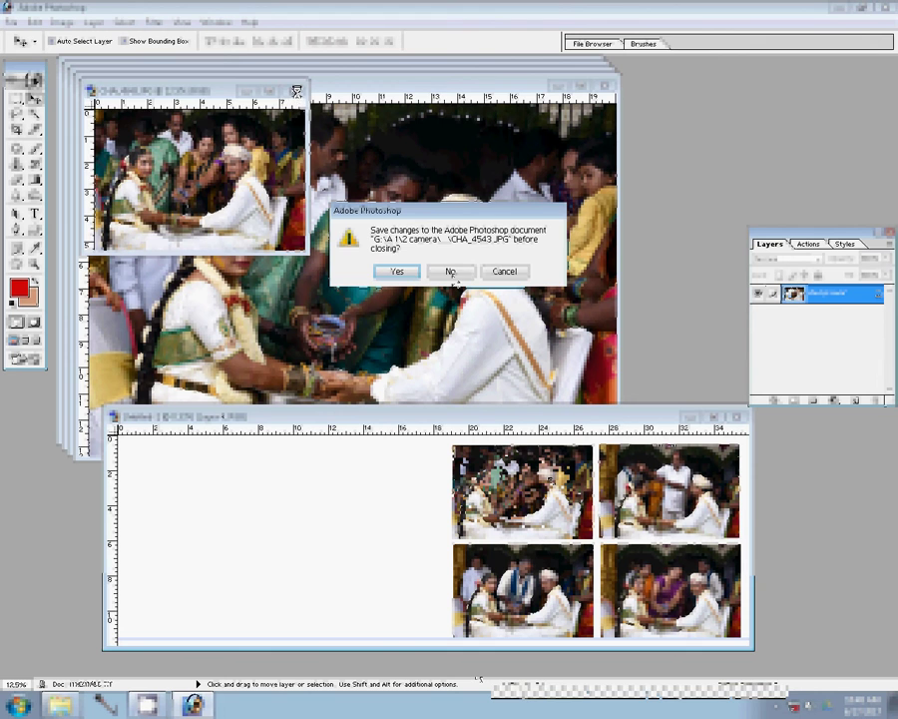
- Resize CHA_4542 to 8 inches wide, place it top-left, and close it unsaved
key(n)
key(ctrl+alt+i)
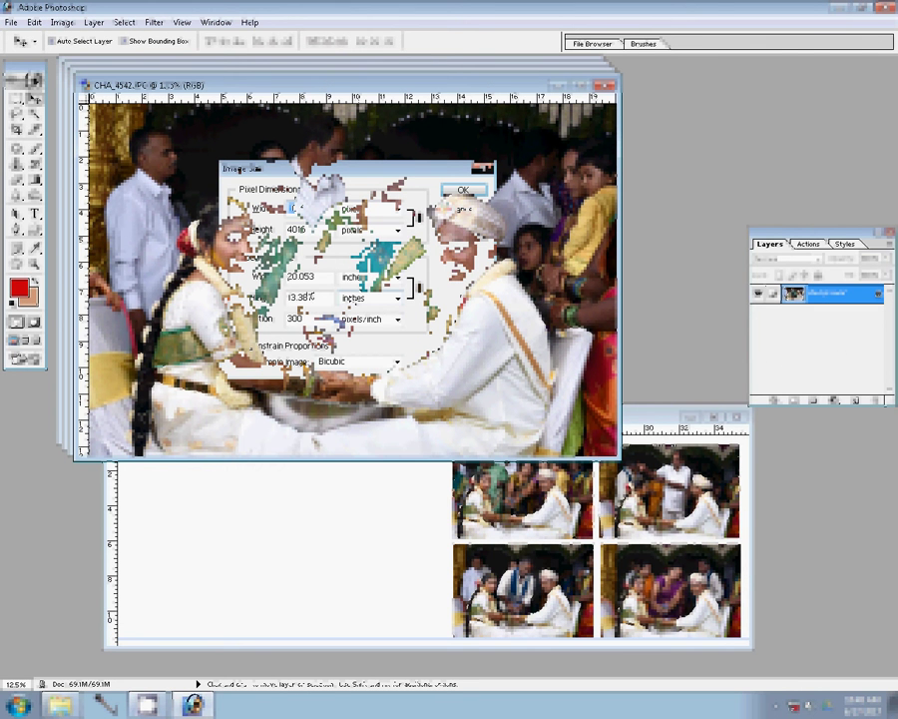
text(8)
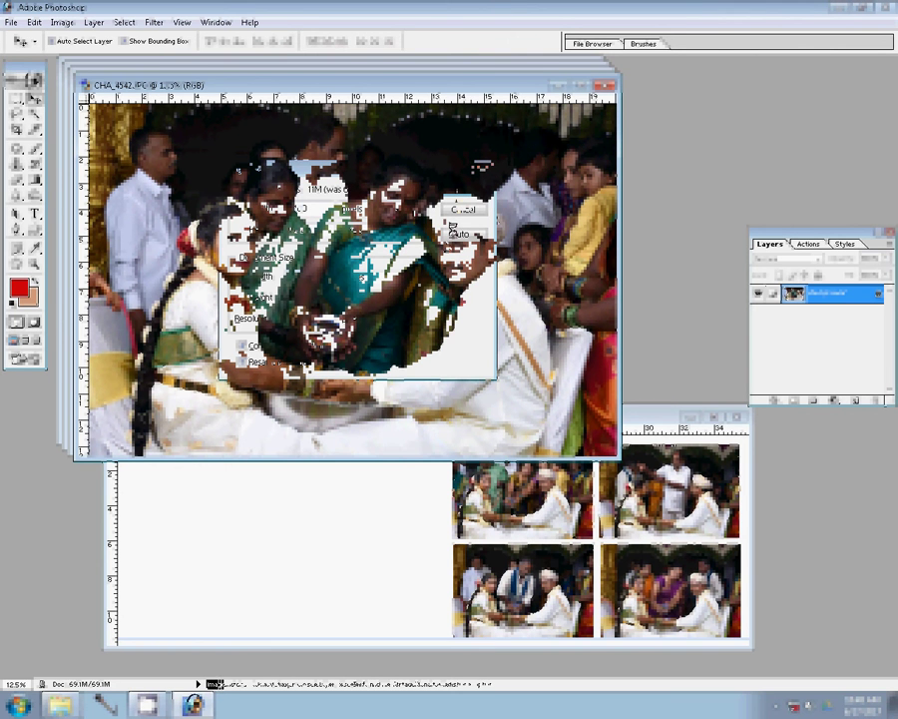
key(Return)
mouse_move(272, 287)
mouse_down()
mouse_move(411, 293)
mouse_move(264, 504)
mouse_move(199, 480)
mouse_up()
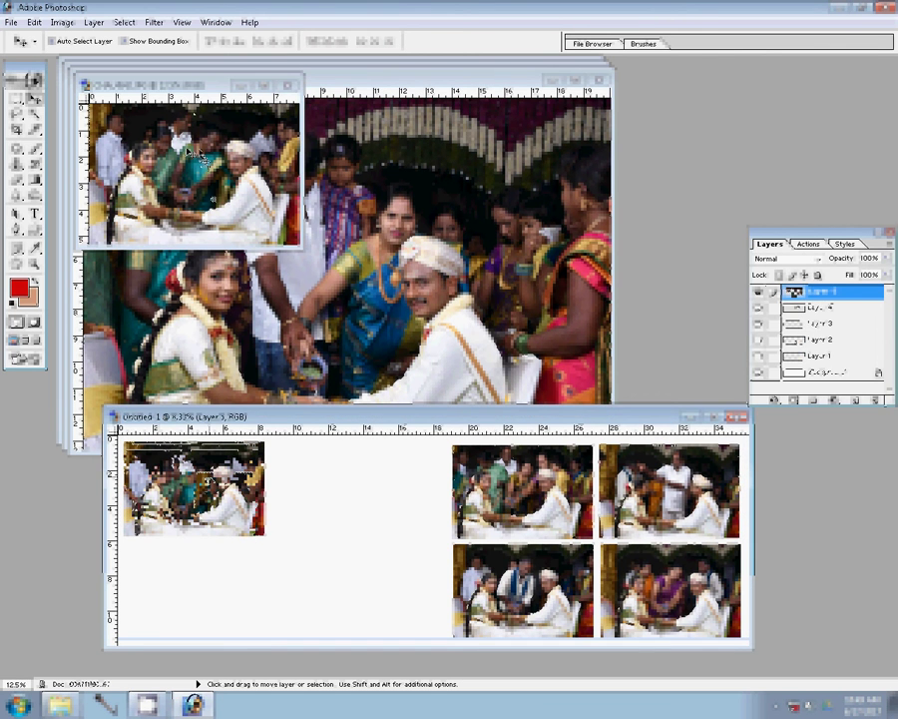
click(200, 157)
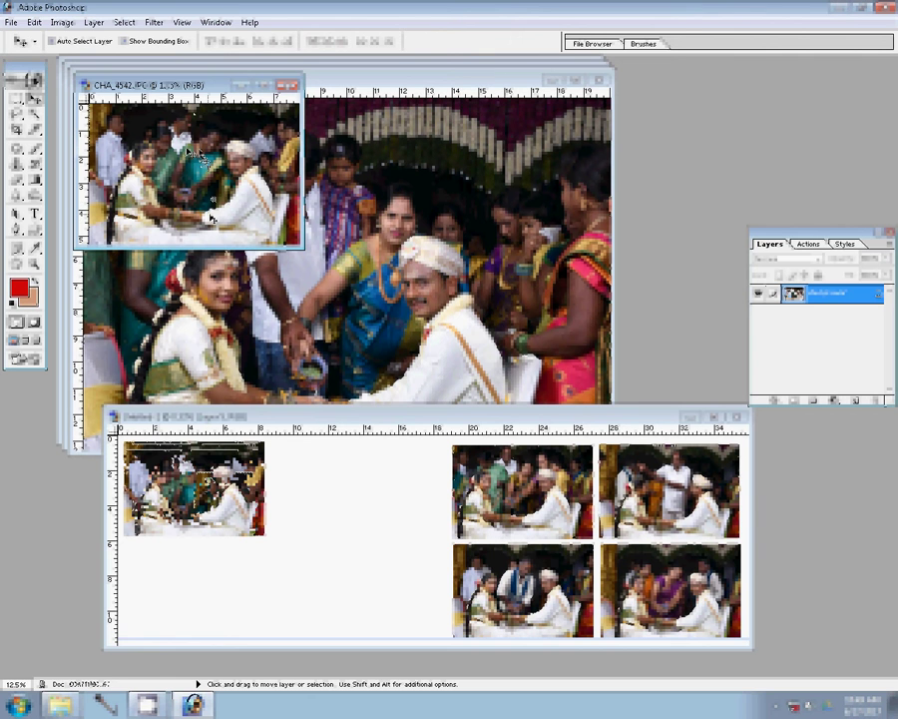
click(291, 85)
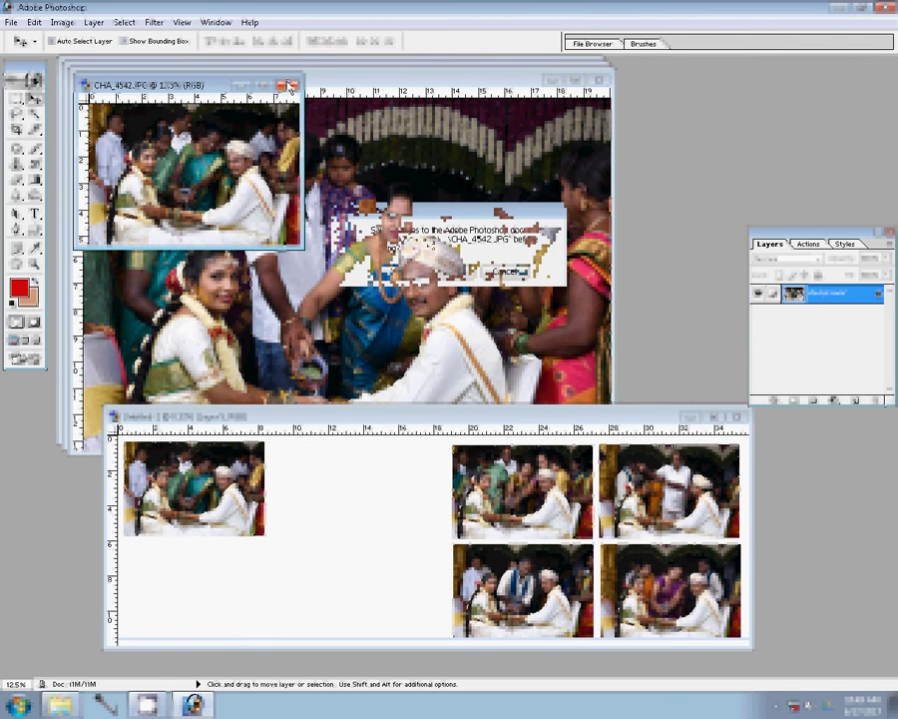
key(n)
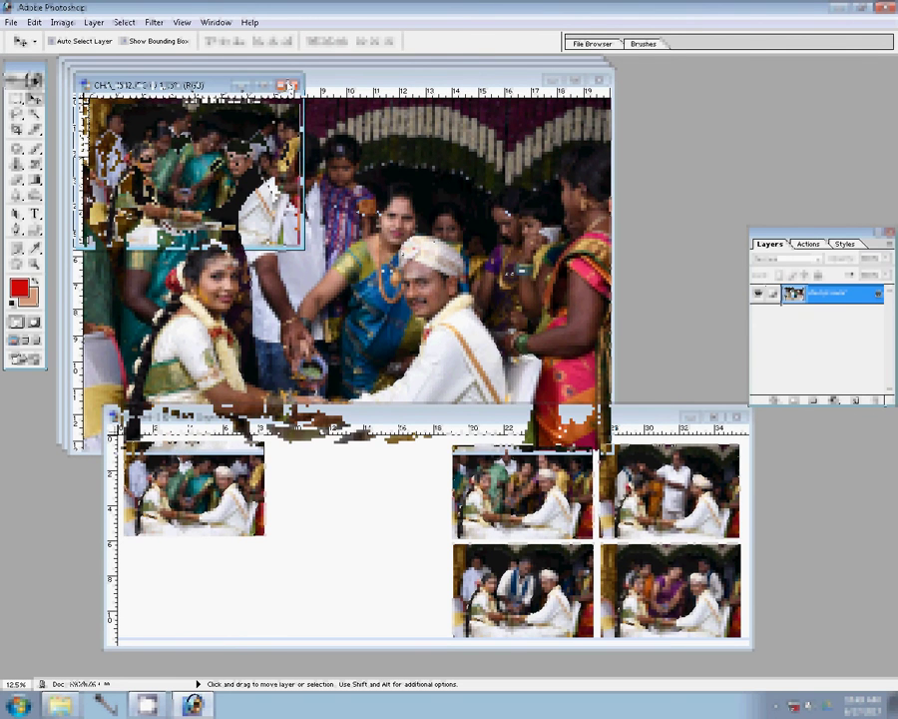
- Resize CHA_4541, place it in the lower-left slot, and close it unsaved
key(ctrl+alt+i)
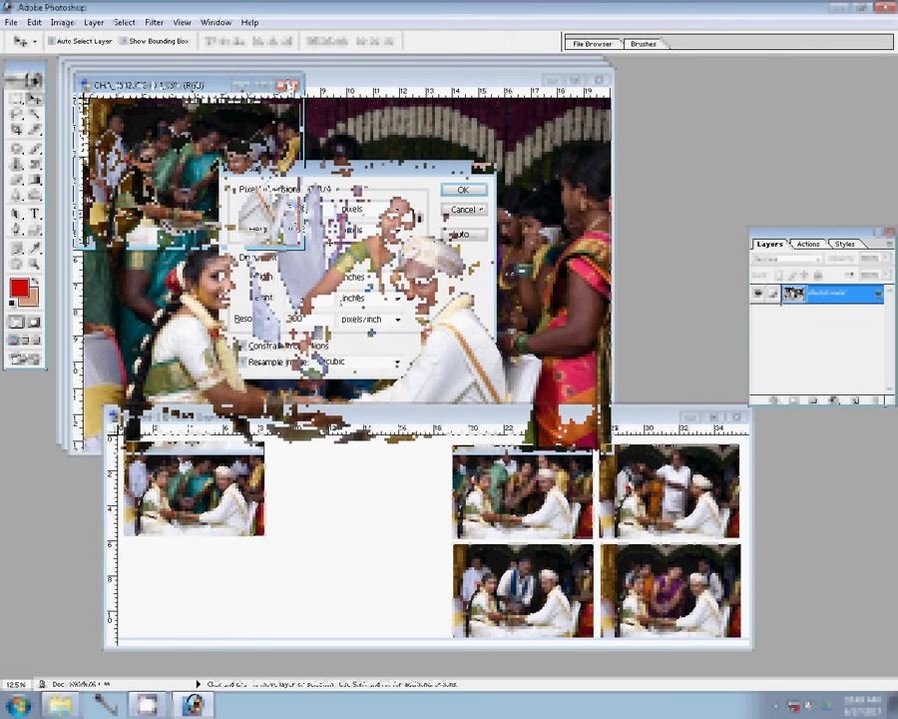
click(462, 190)
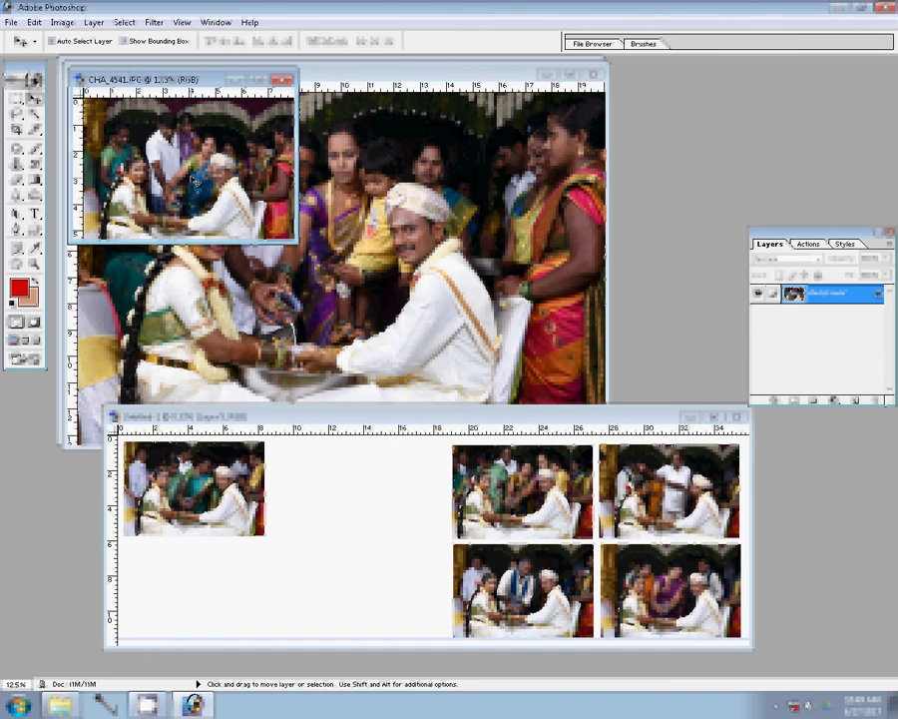
drag(195, 179, 366, 492)
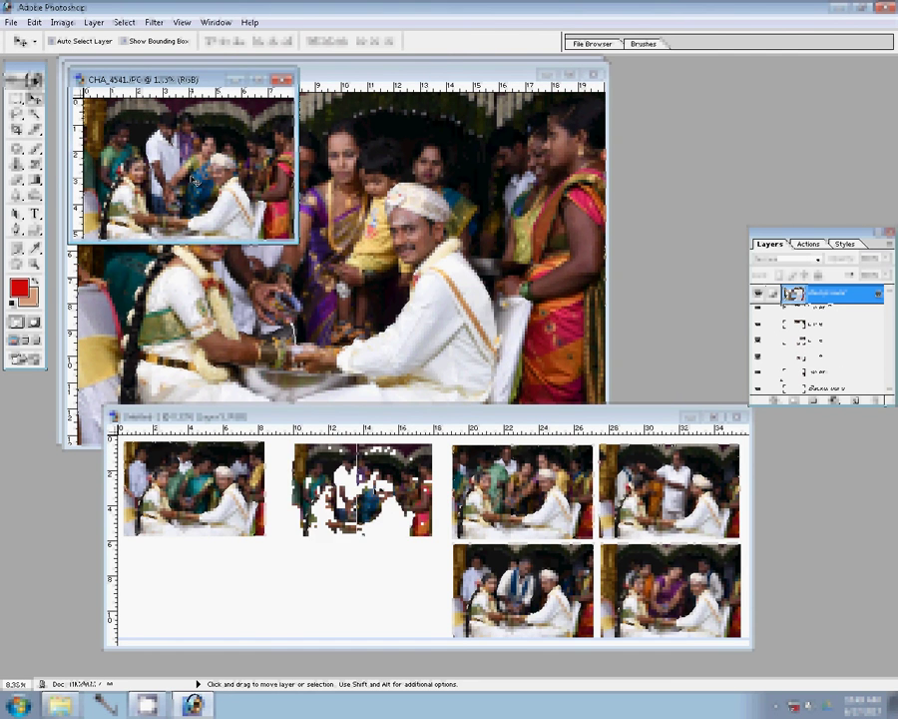
drag(239, 562, 194, 590)
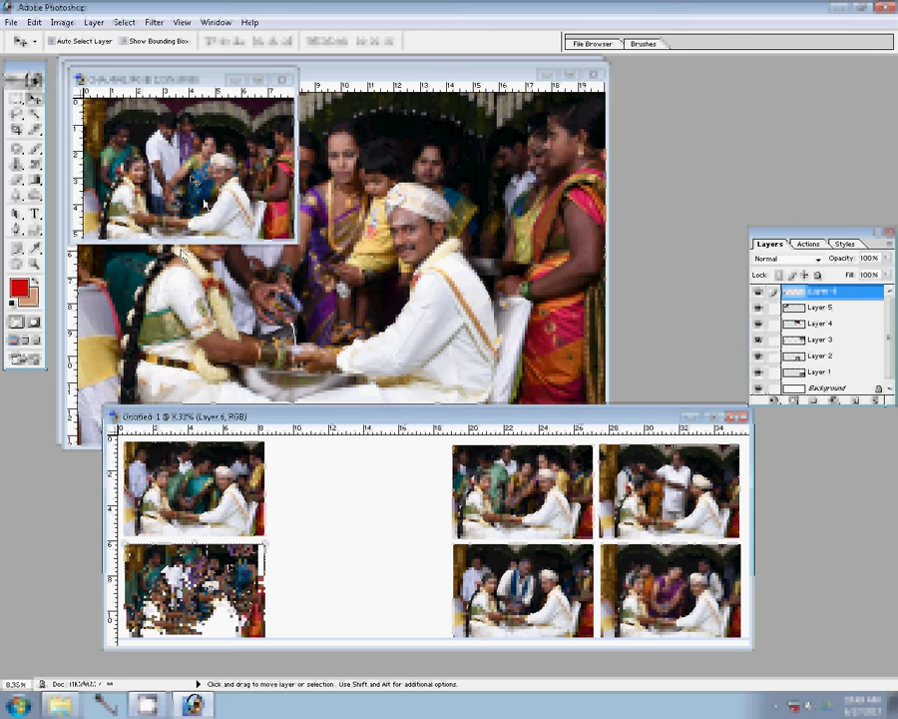
click(284, 79)
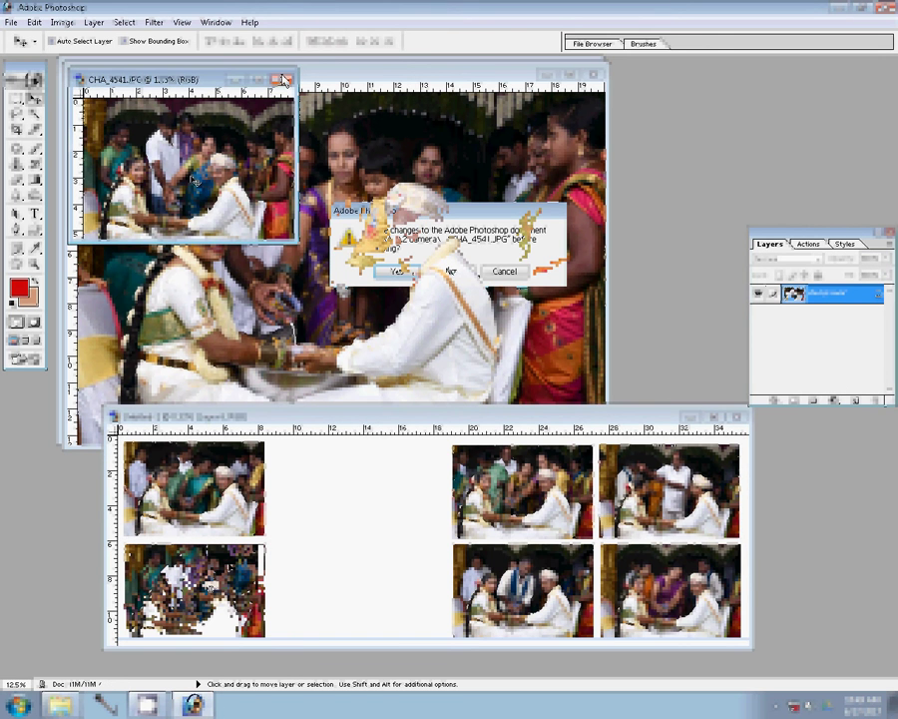
click(445, 280)
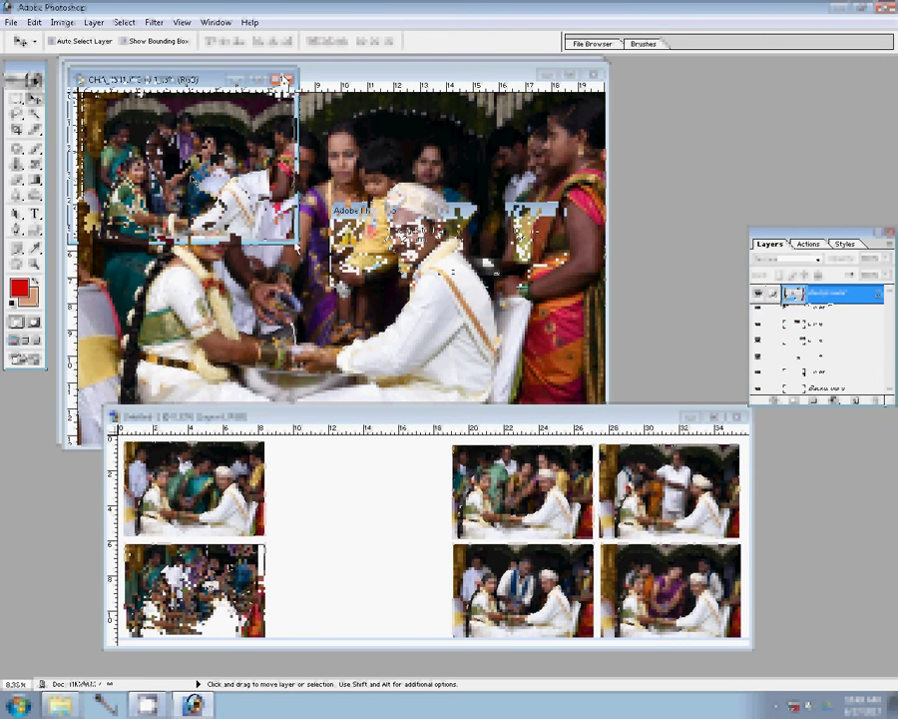
- Resize CHA_4540, place it in the top-middle slot, and close it unsaved
key(ctrl+alt+i)
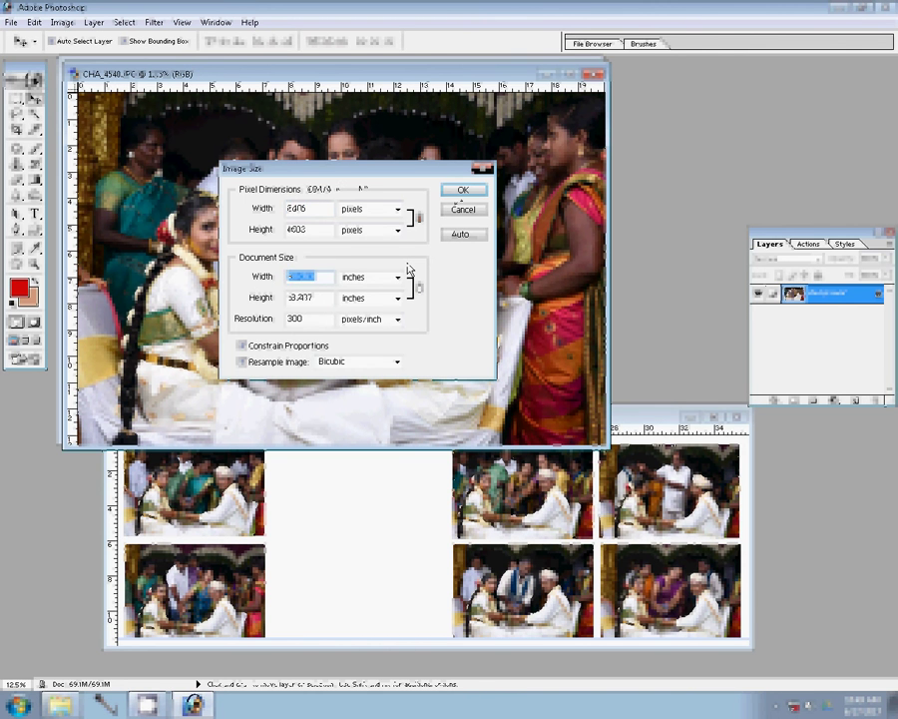
key(Return)
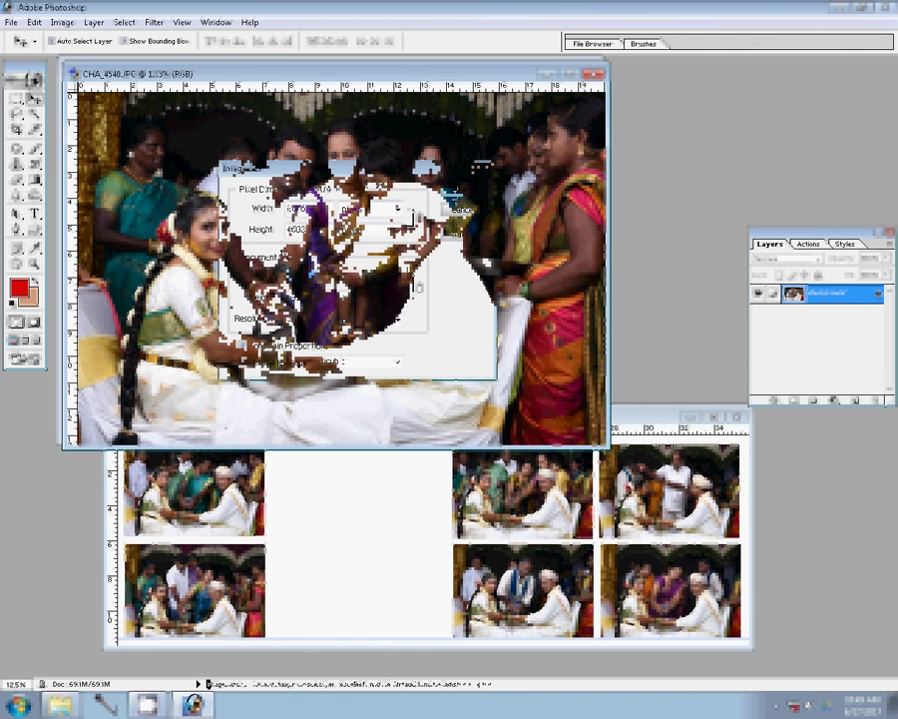
mouse_move(245, 195)
mouse_down()
mouse_move(313, 287)
mouse_move(402, 527)
mouse_move(365, 504)
mouse_up()
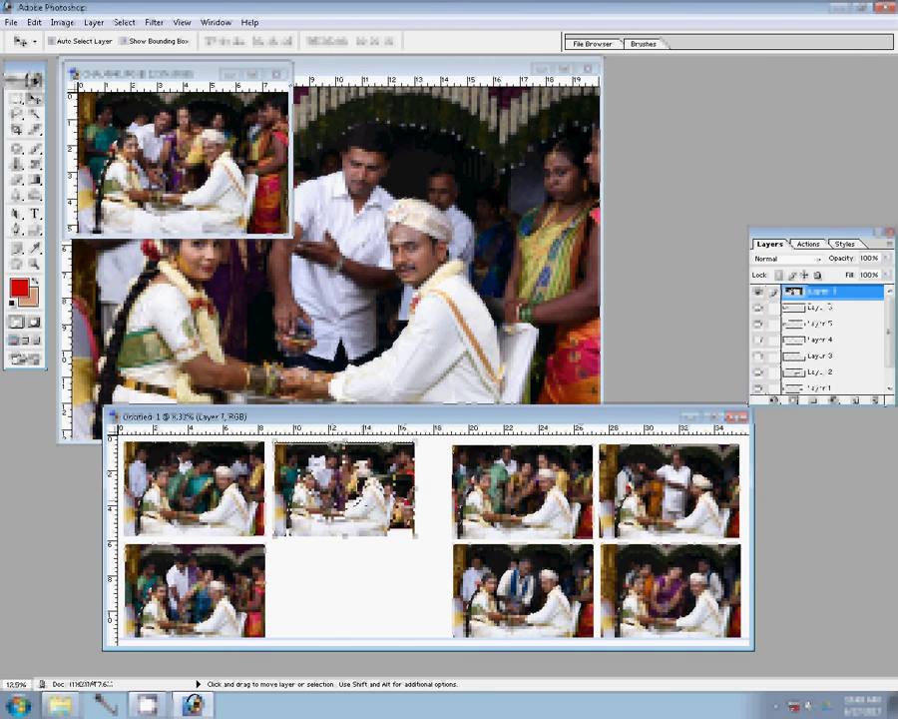
click(588, 68)
click(454, 271)
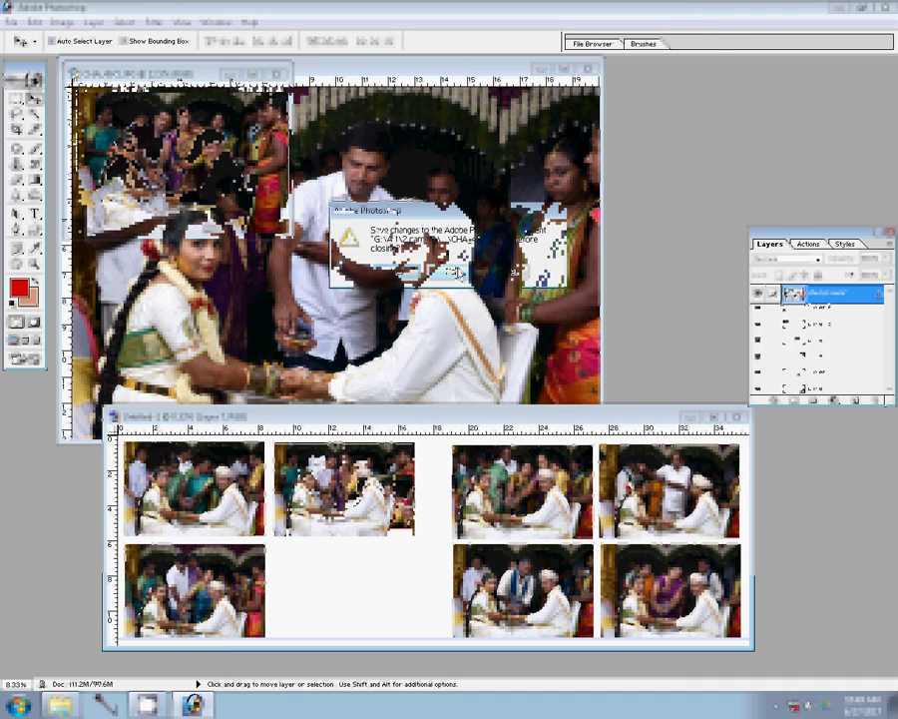
- Resize CHA_4548 to 8 inches wide, drop it into the lower-middle slot, and close it
key(ctrl+alt+i)
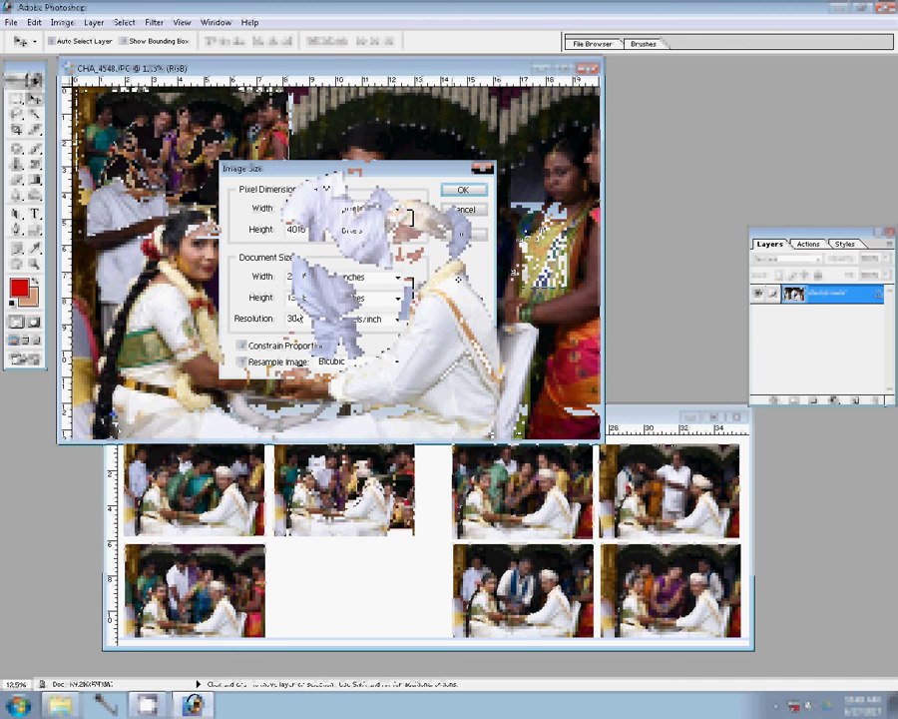
text(8)
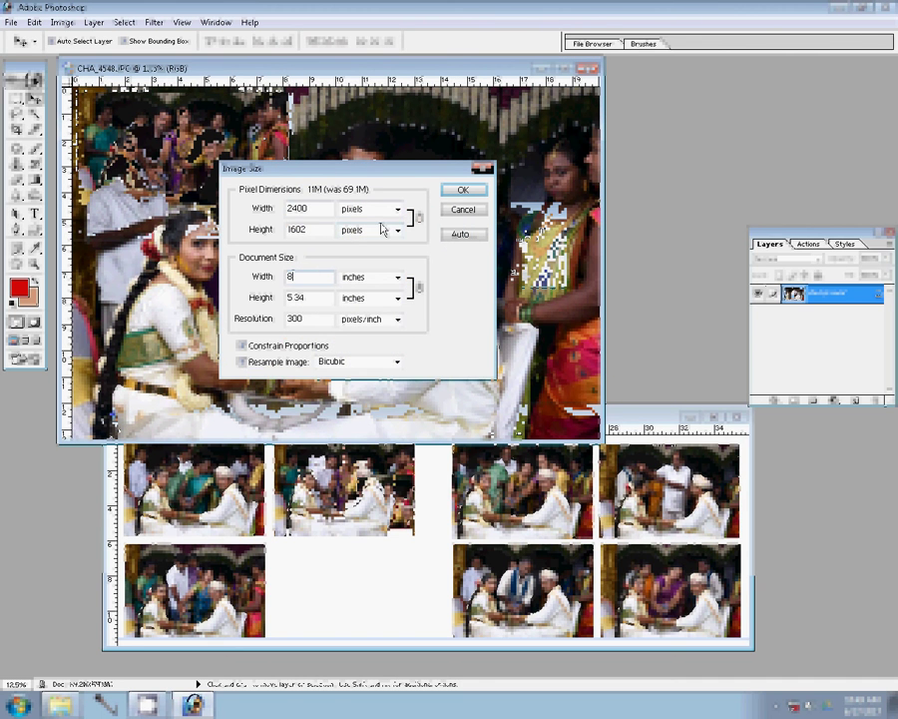
click(450, 192)
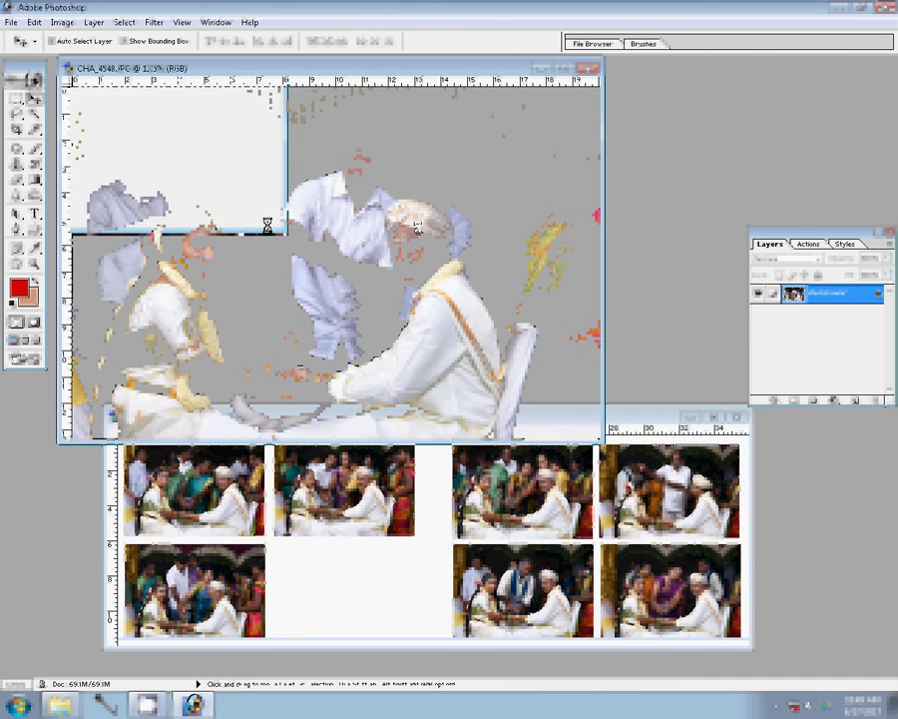
drag(423, 542, 366, 593)
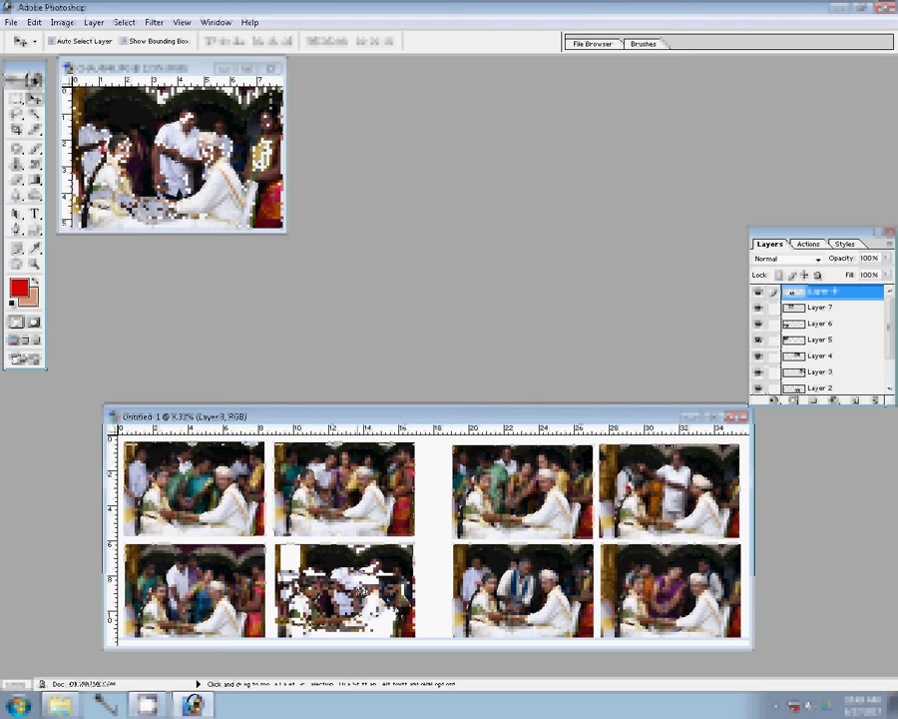
click(190, 68)
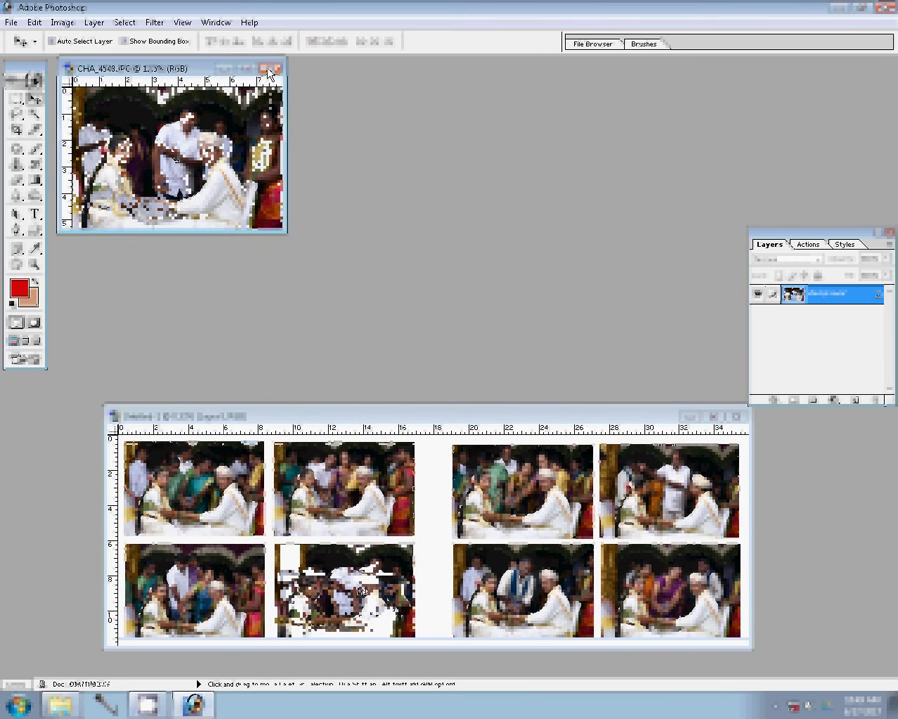
key(ctrl+w)
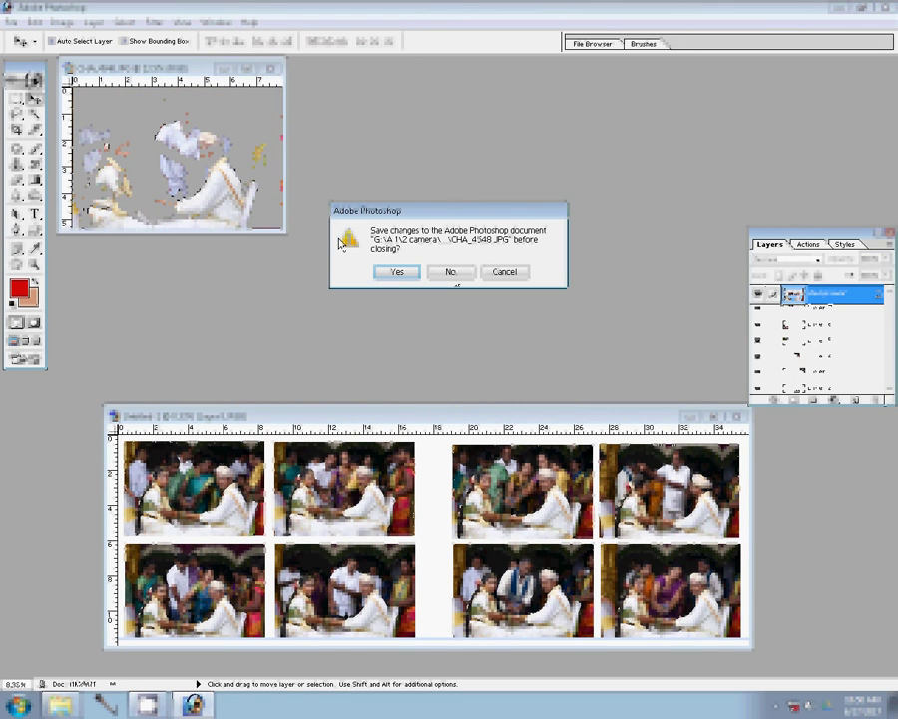
- Discard CHA_4548's changes and drag 999.PSD from the scenery images folder into Photoshop
key(n)
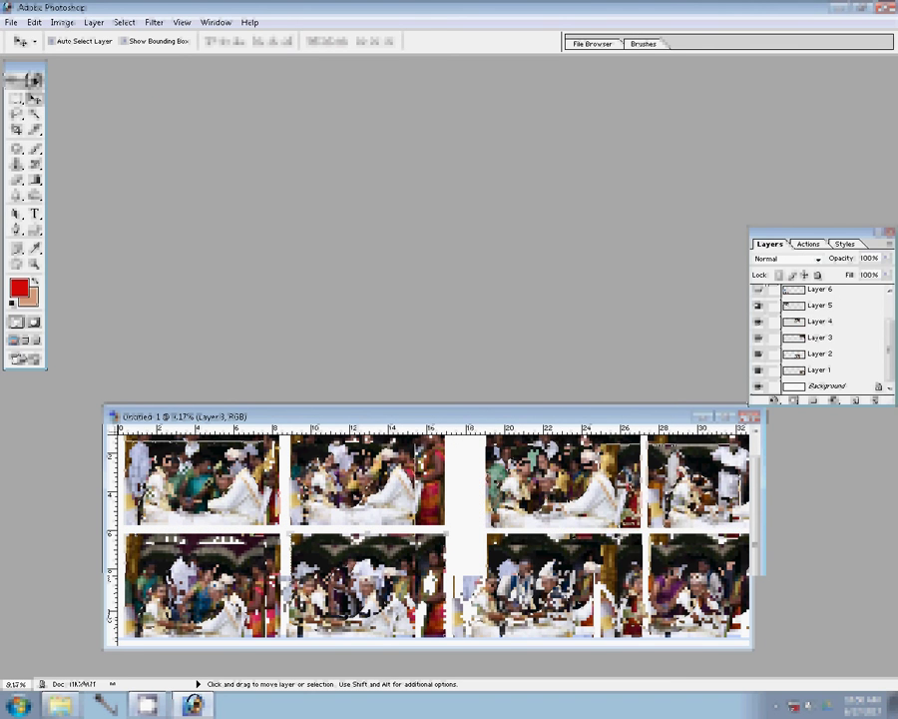
key(alt+Tab)
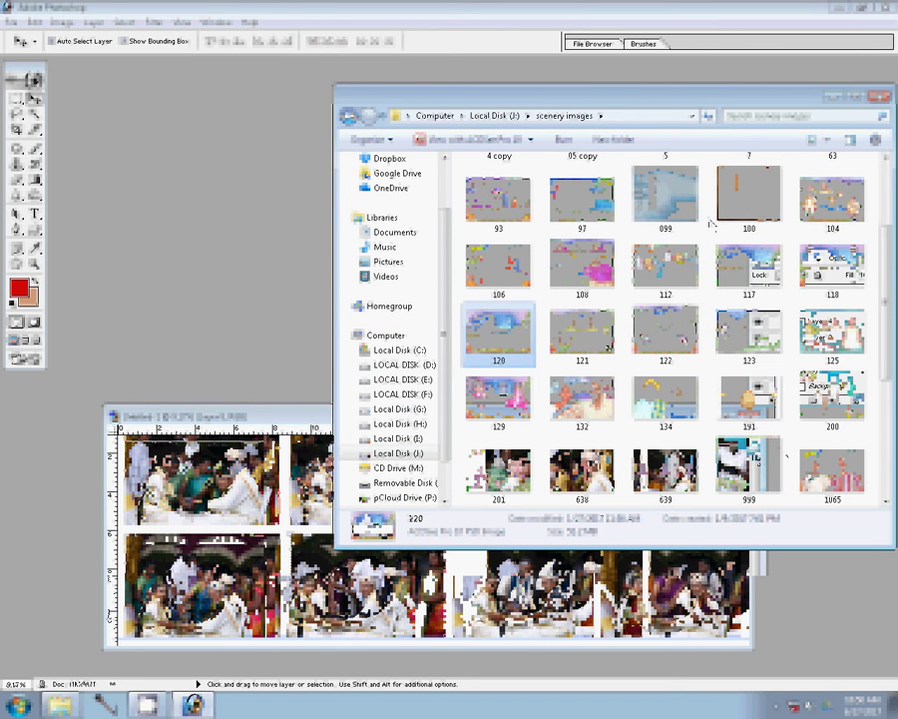
drag(748, 464, 177, 280)
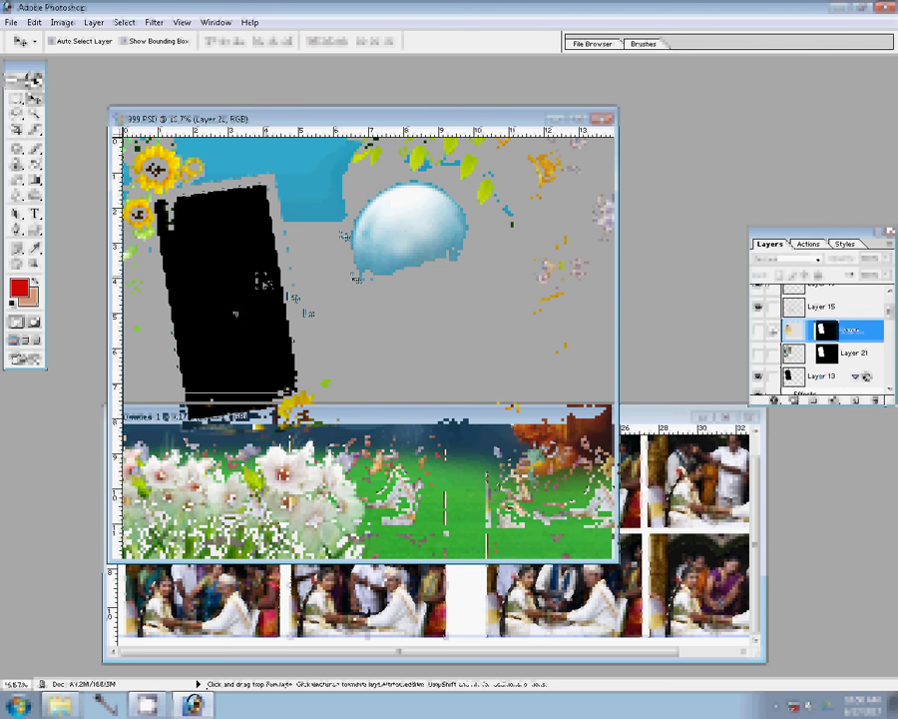
- Dismiss the 999.PSD prompt and toggle the bride photo layer inside the frame
click(875, 400)
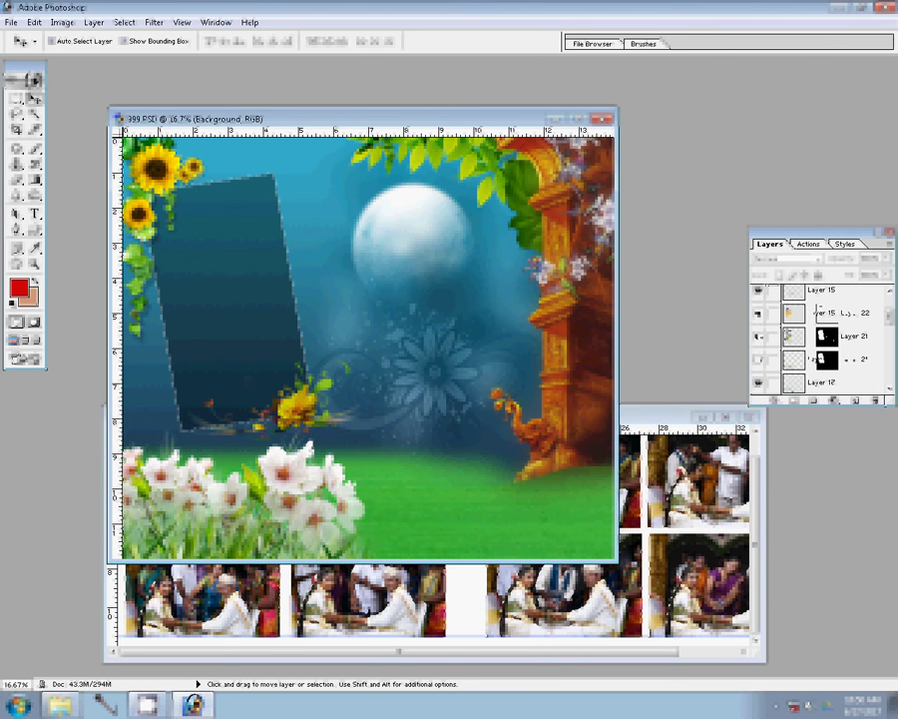
click(761, 339)
click(760, 339)
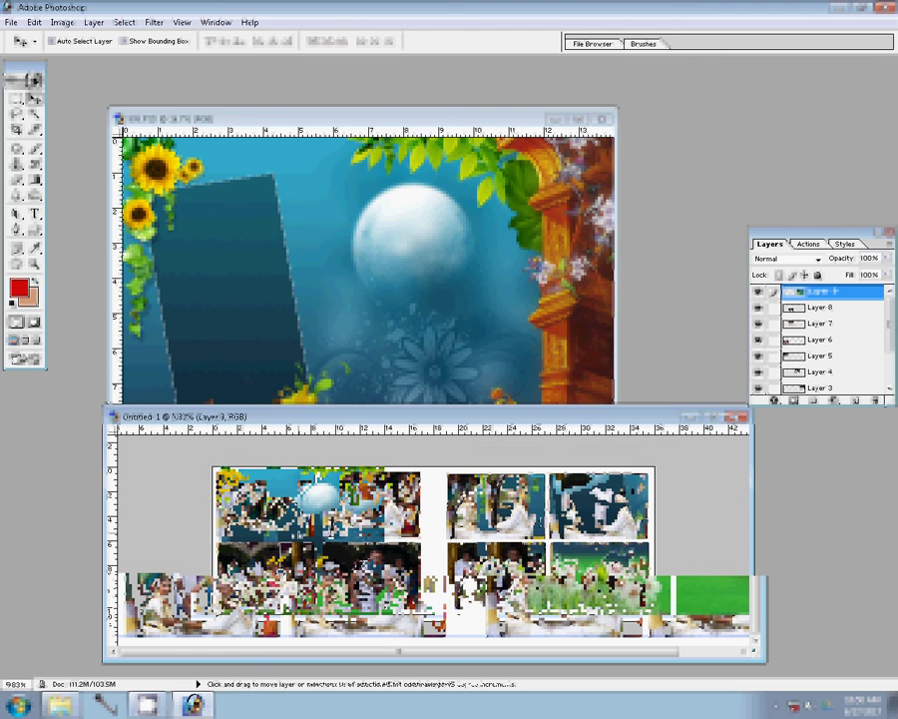
- Free-transform the floral background layer to about 130% width
key(ctrl+t)
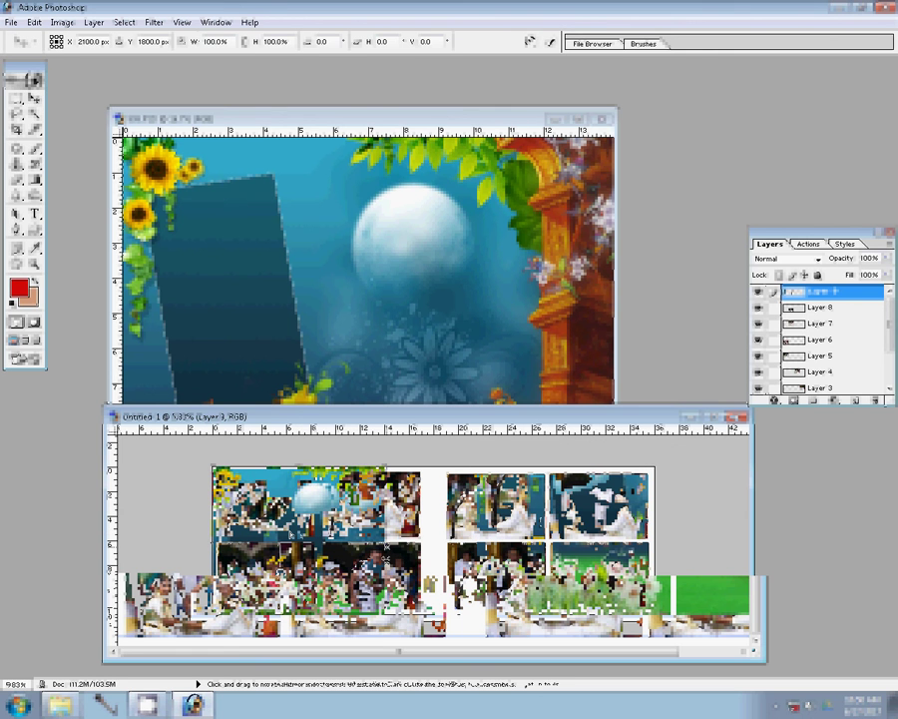
drag(385, 547, 433, 547)
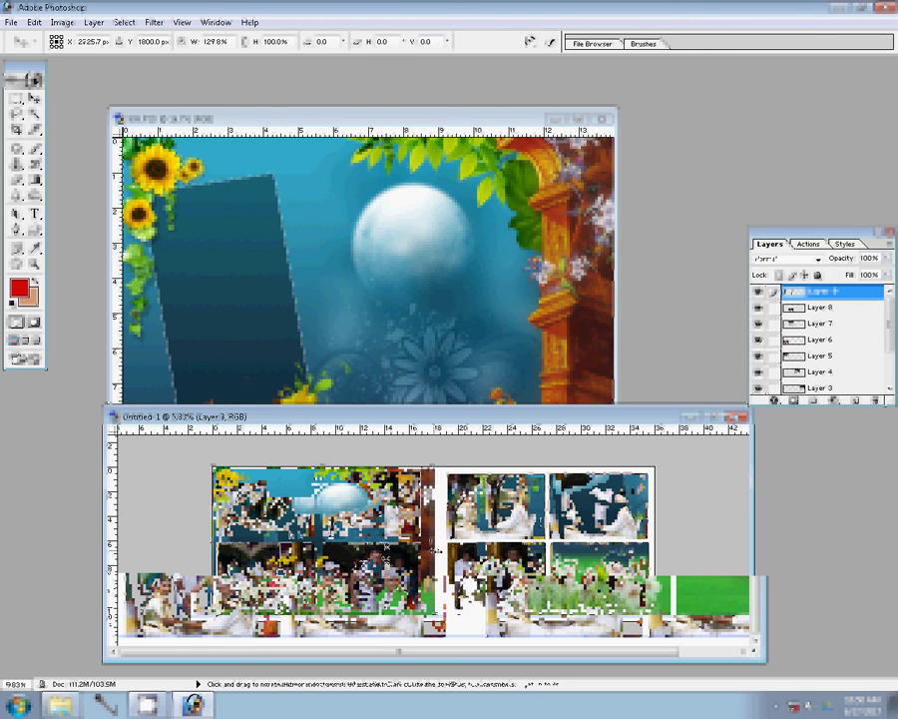
key(Return)
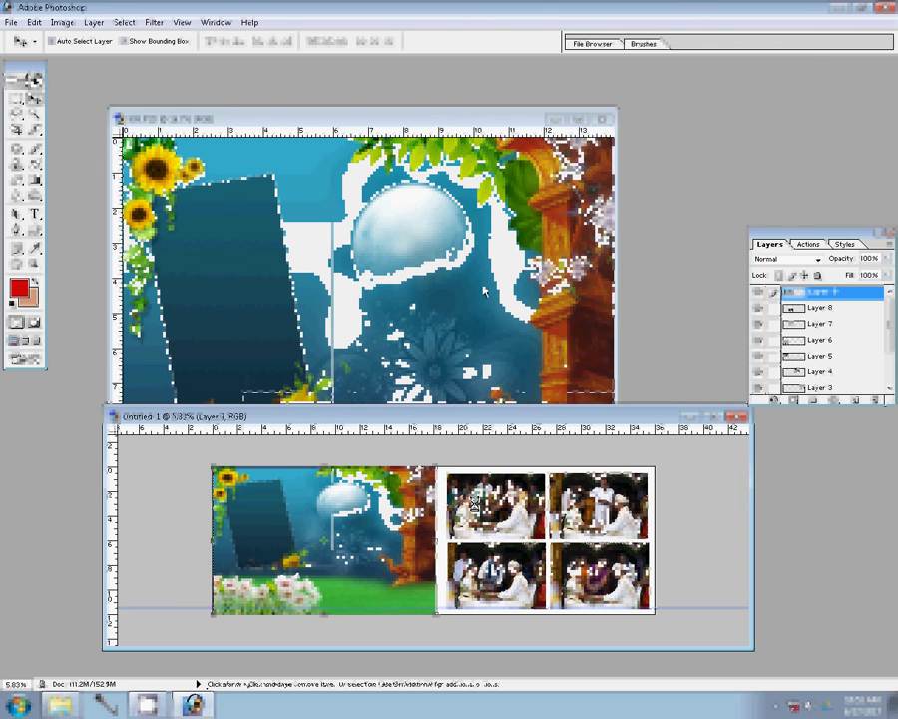
- Duplicate the floral background layer and flip the copy horizontally
key(ctrl+j)
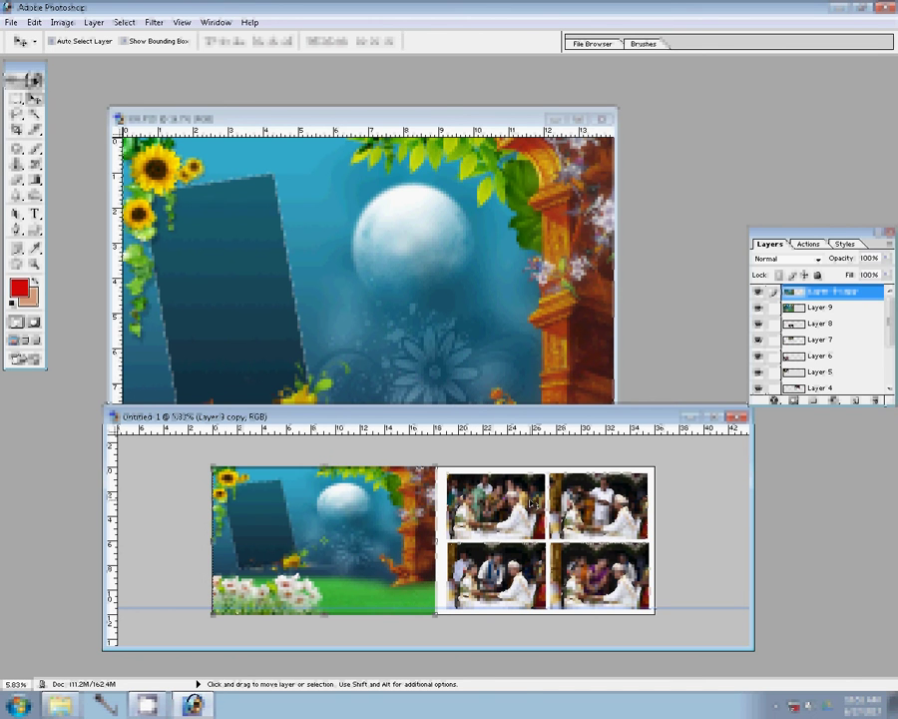
key(ctrl+t)
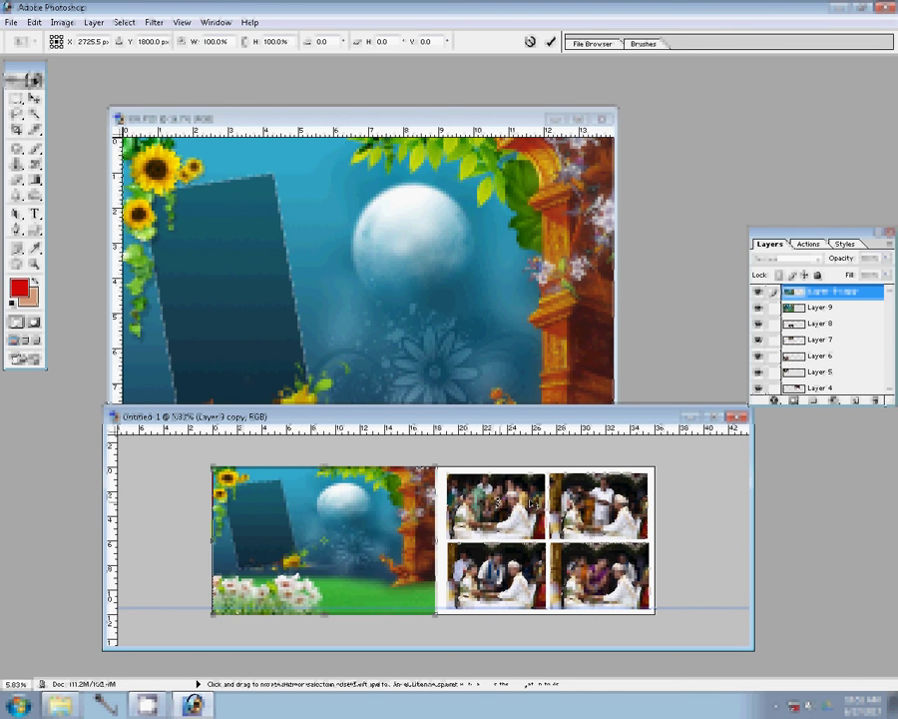
right_click(509, 313)
click(561, 475)
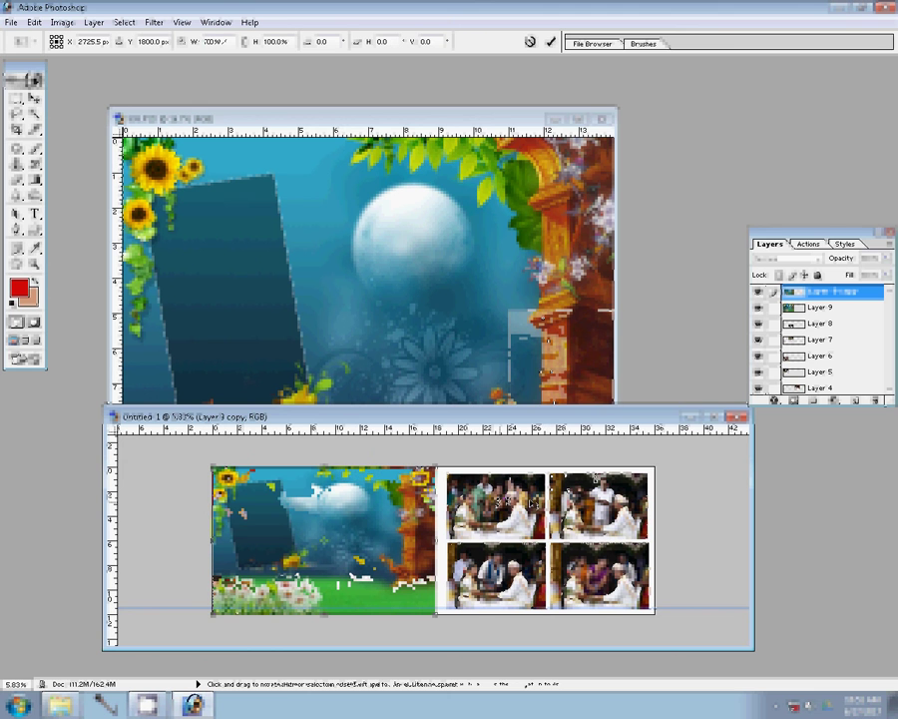
key(Return)
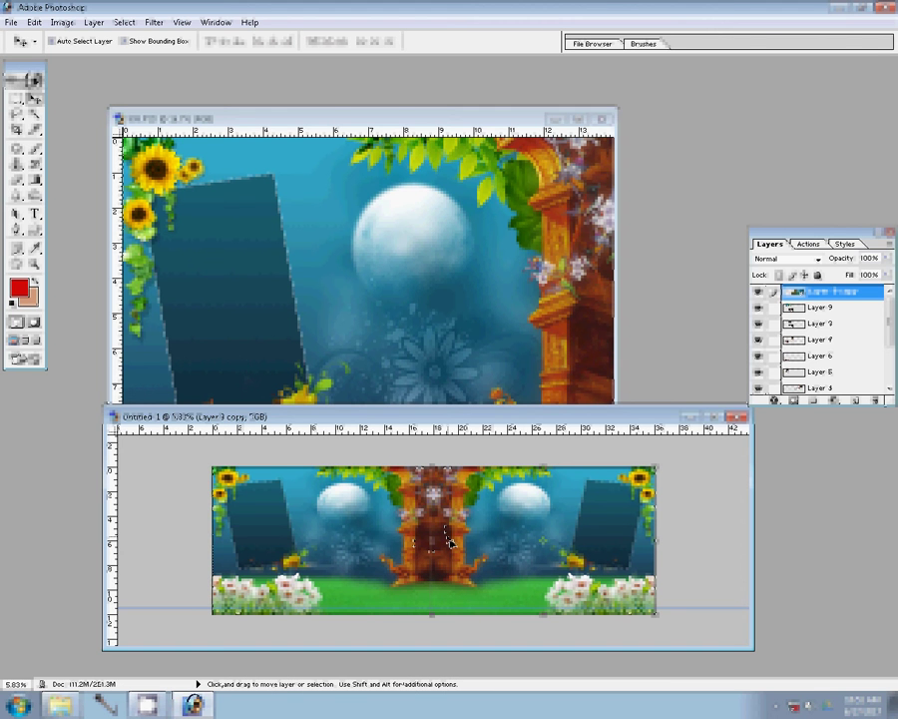
- Move the background layer down the stack beneath all eight photo layers
key(ctrl+z)
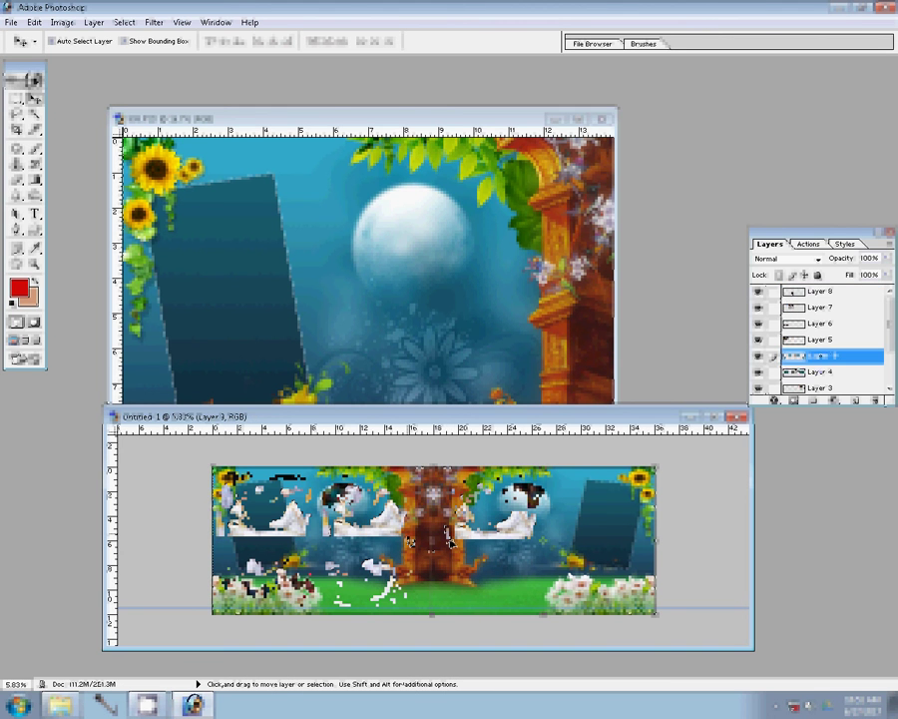
key(ctrl+alt+z)
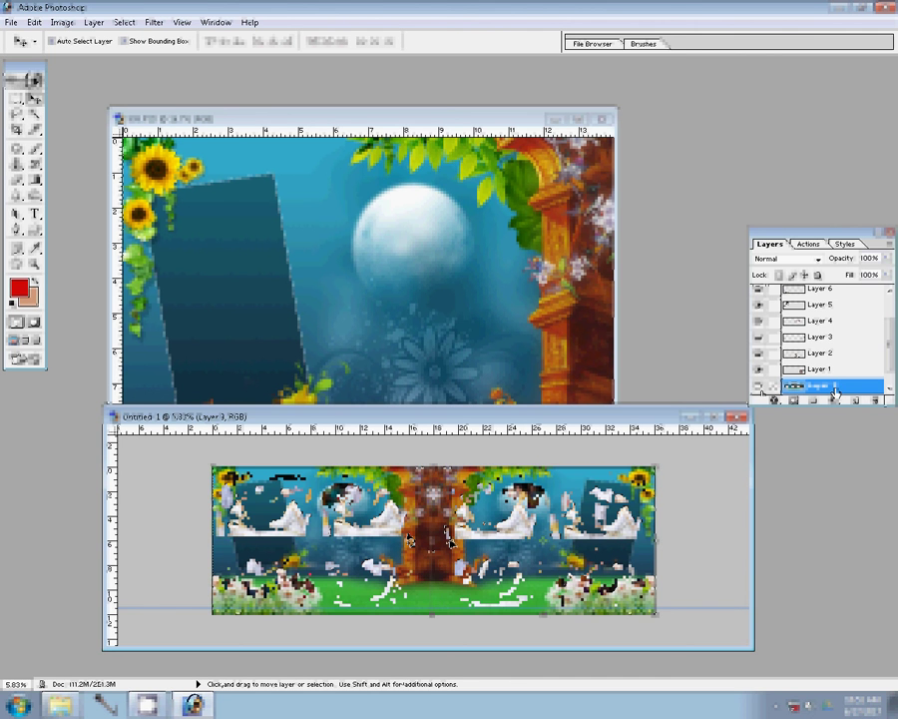
key(ctrl+alt+z)
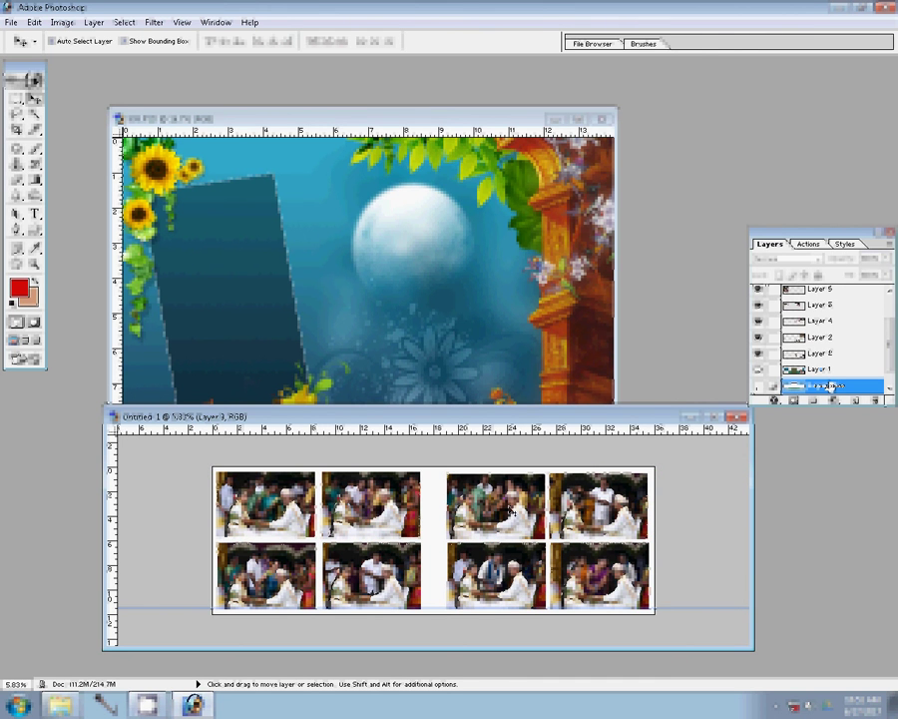
- Merge the visible photo layers into one and open the layer effects list
key(ctrl+alt+z)
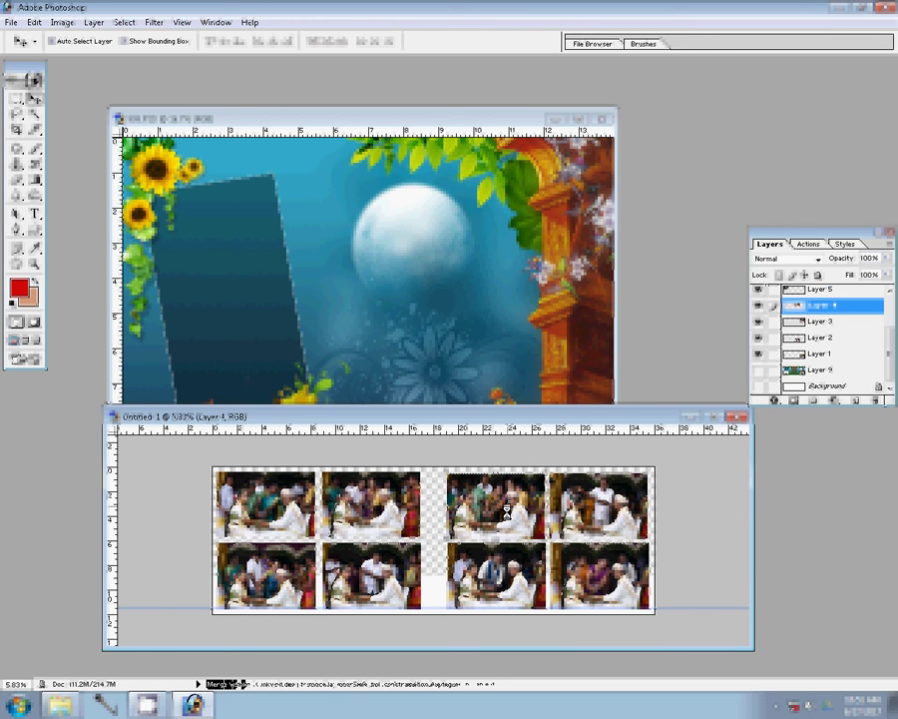
click(775, 400)
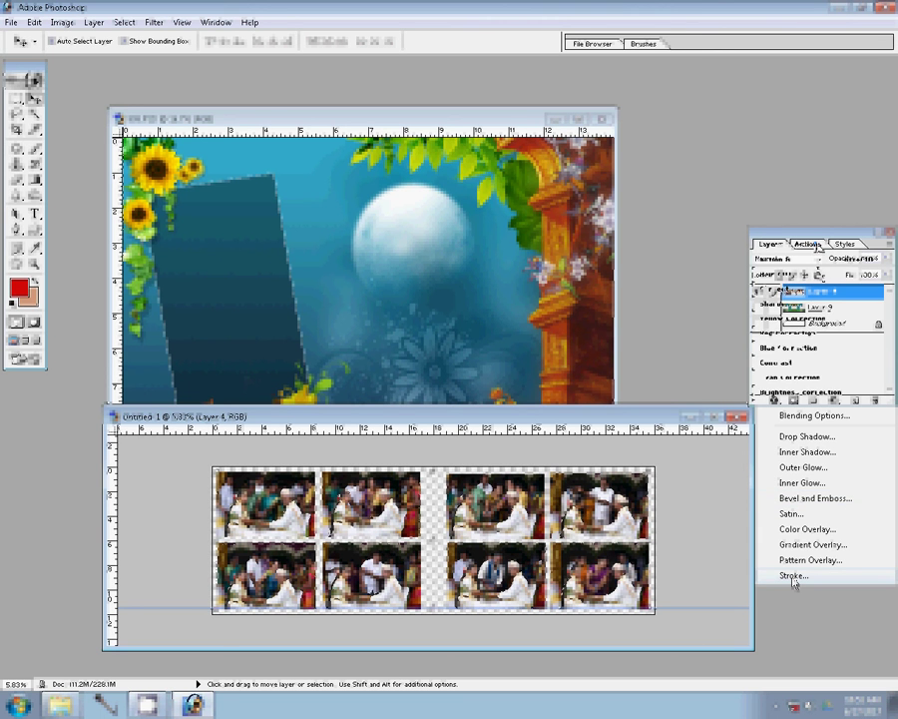
click(793, 576)
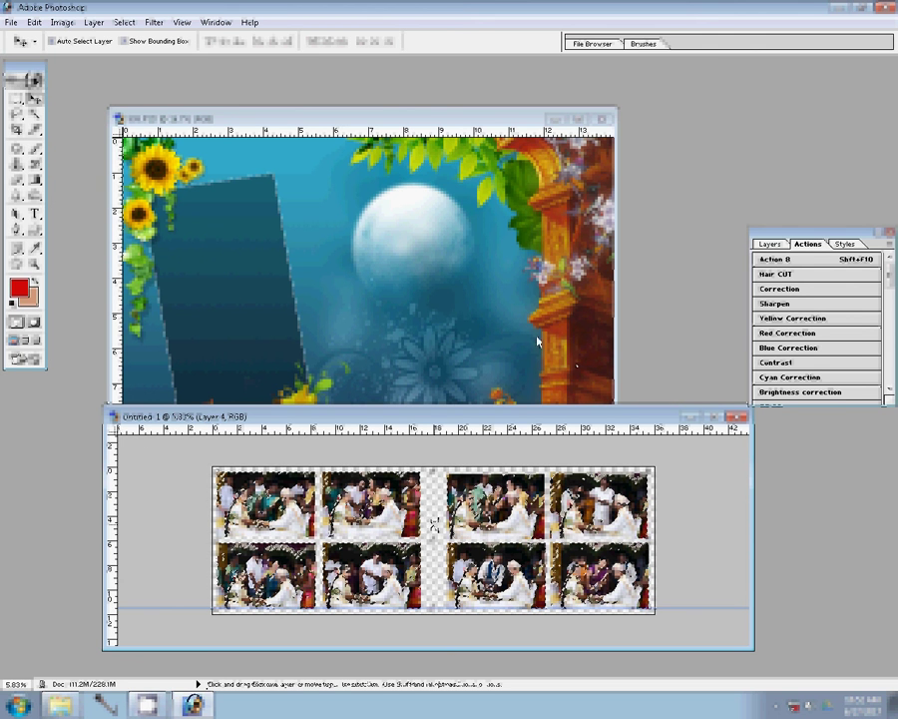
- Add a 3 px Stroke layer style with Pattern fill to the merged photos layer
click(781, 248)
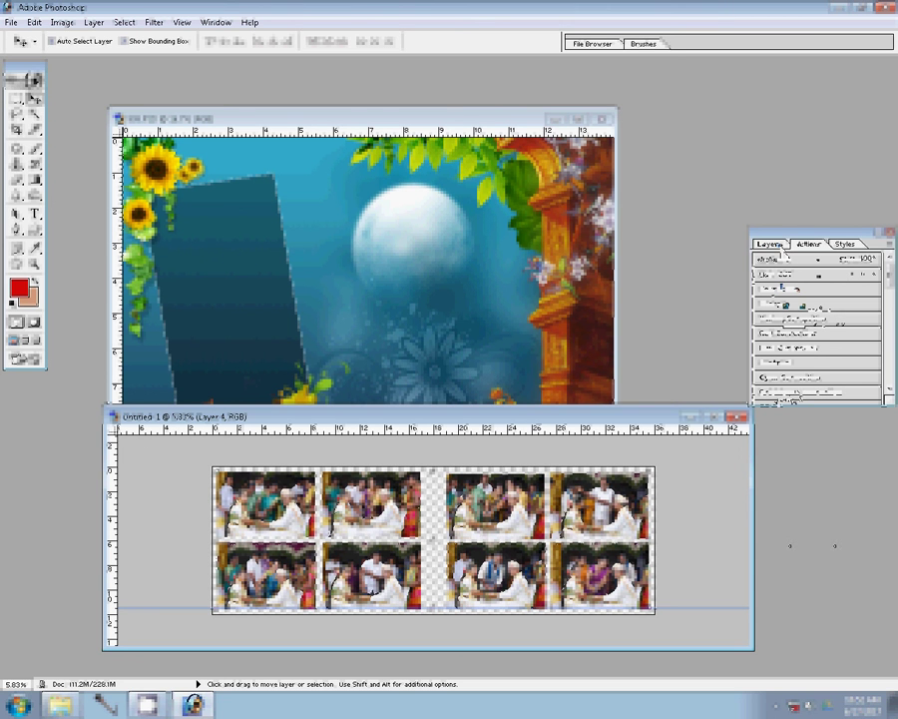
click(778, 399)
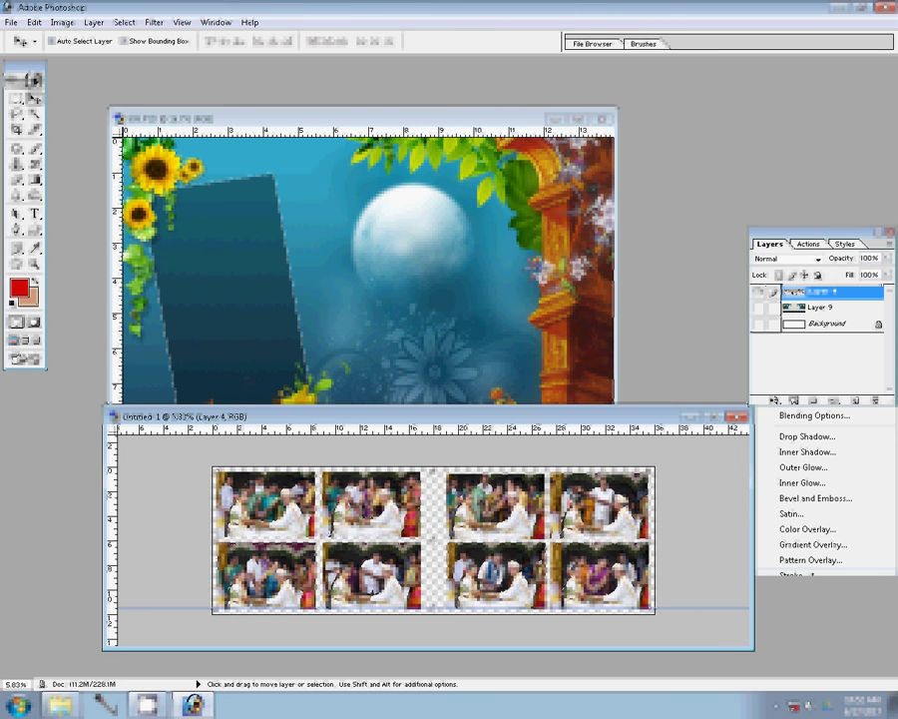
click(734, 436)
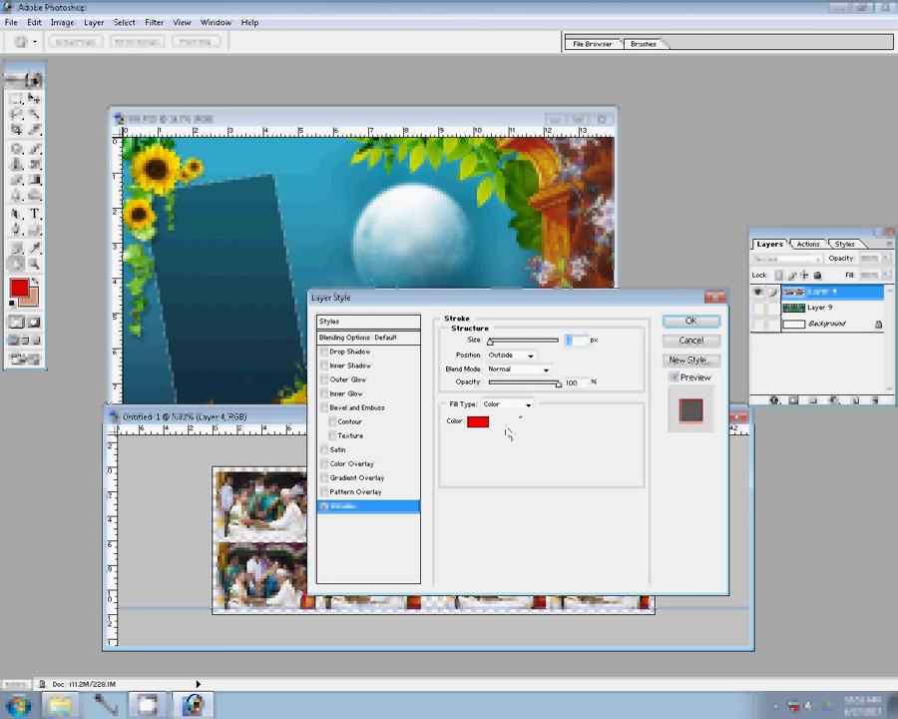
click(526, 404)
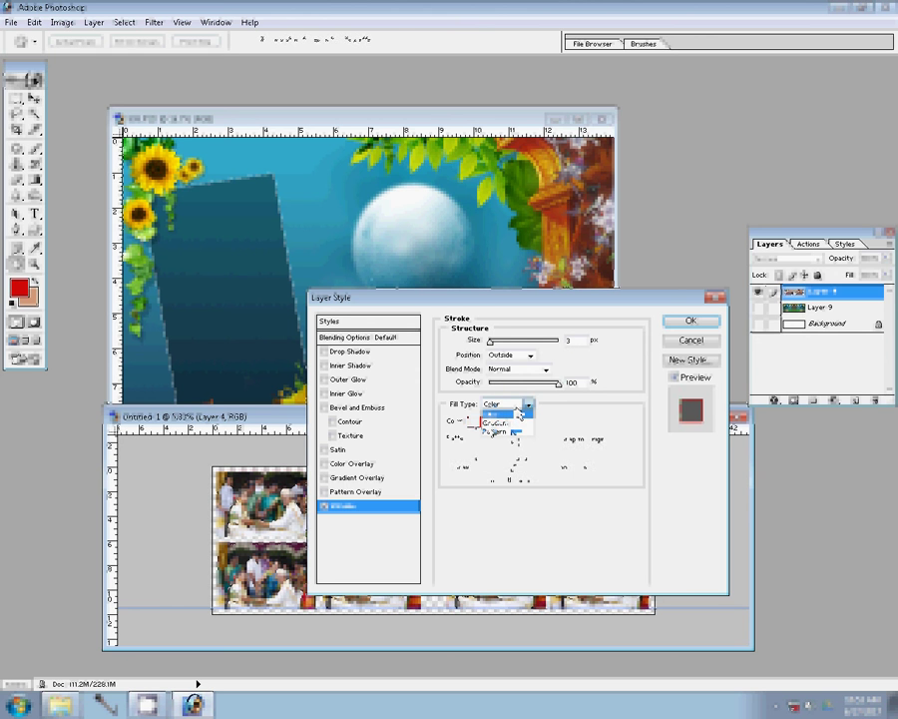
click(496, 431)
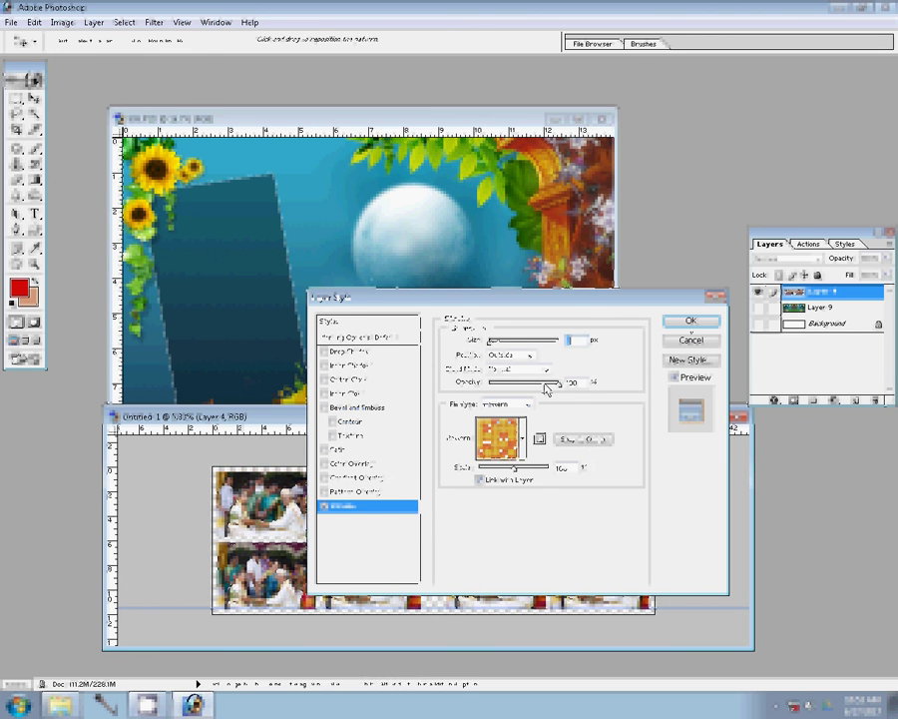
key(Return)
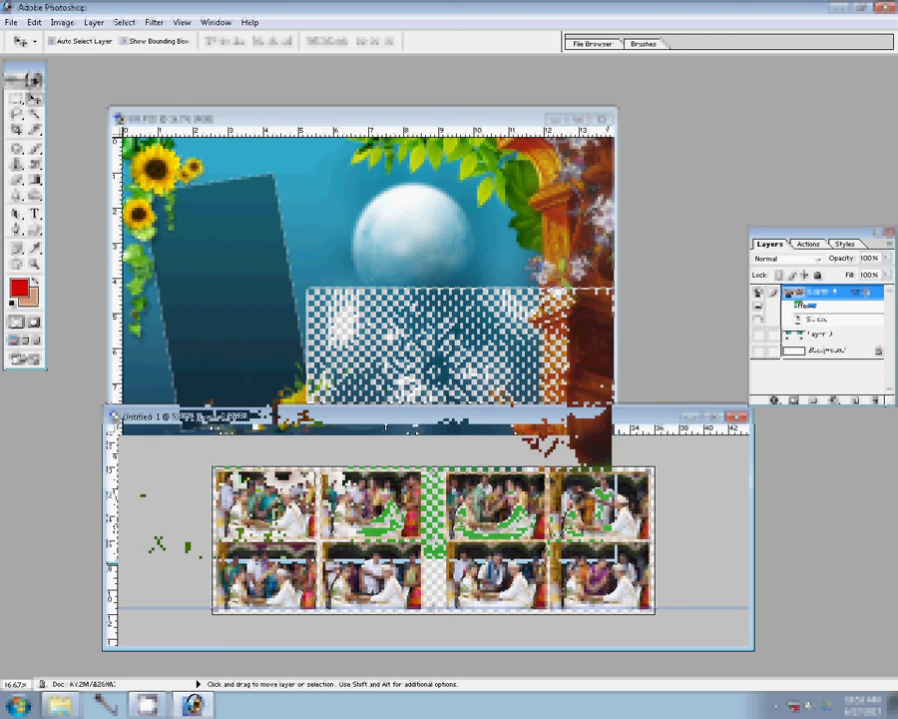
click(603, 120)
- Close 399 PSD without saving changes and bring up Save As for the spread
click(603, 120)
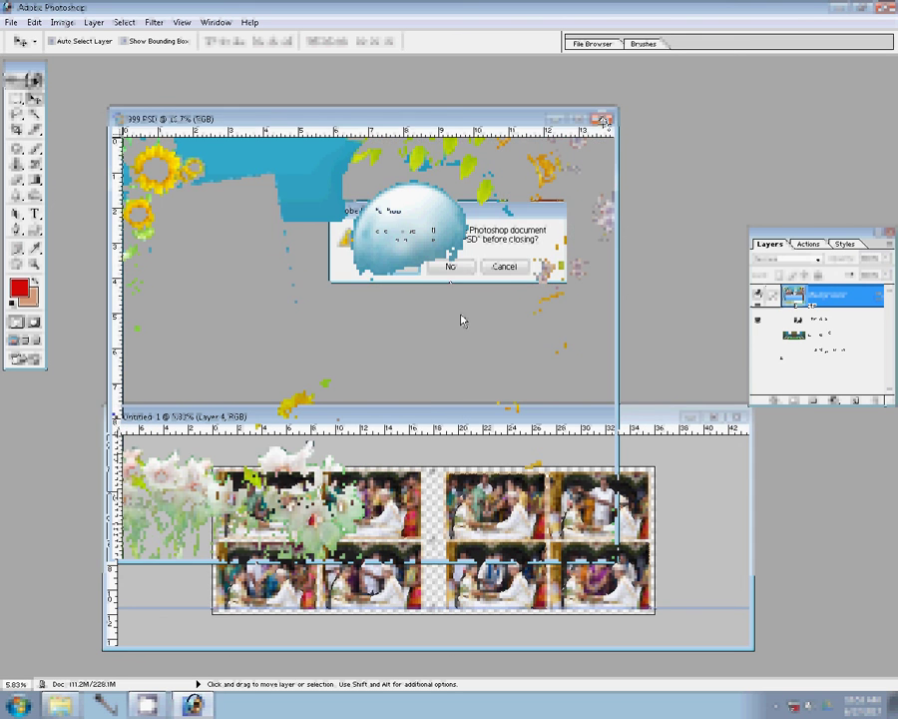
click(450, 267)
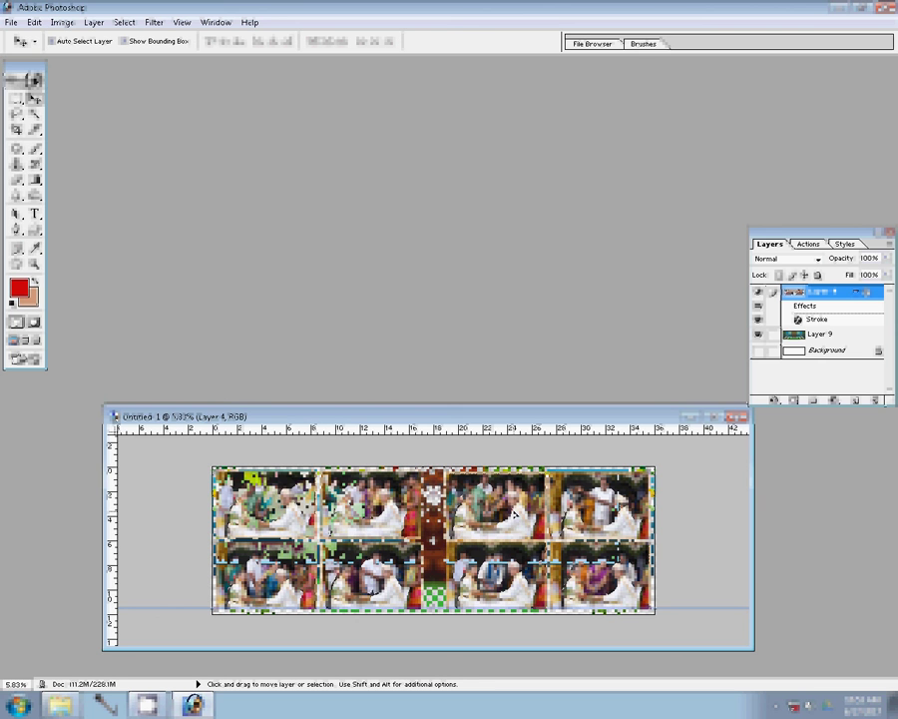
key(shift+Up)
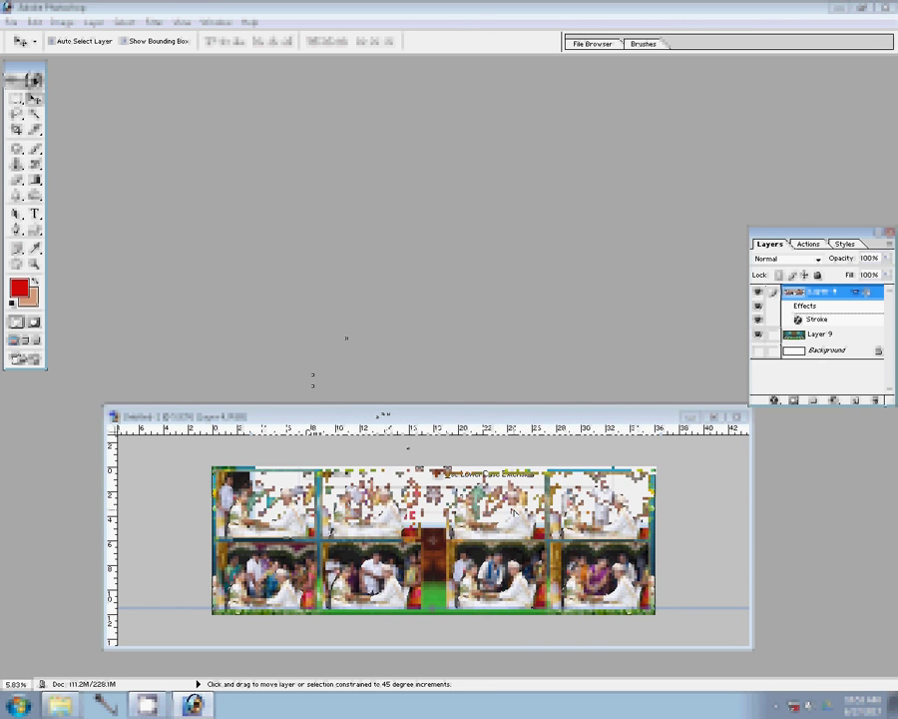
key(ctrl+s)
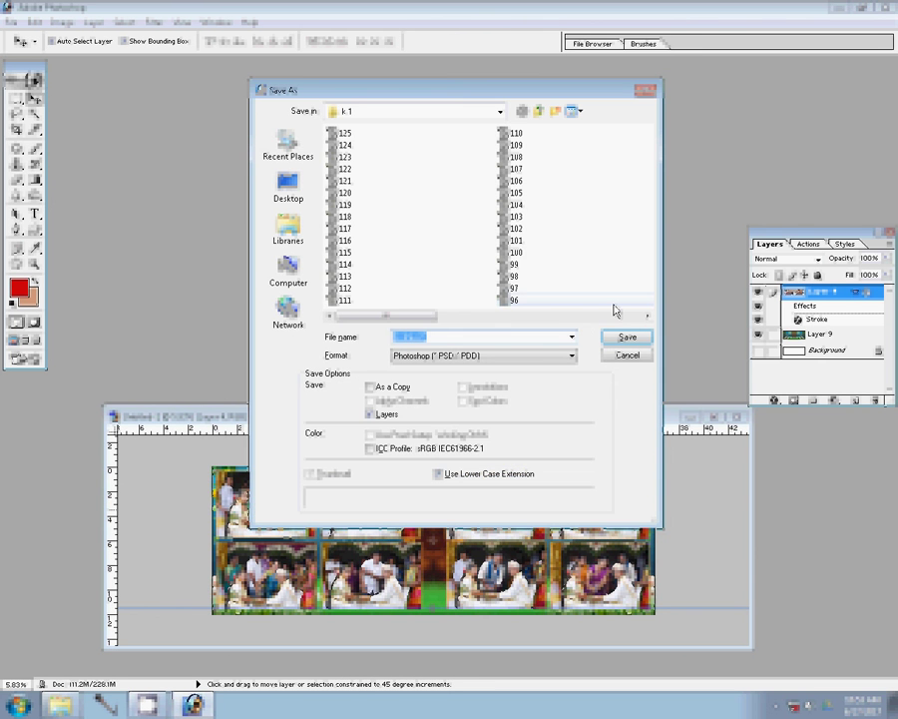
- Save the spread as '126' in Photoshop PSD format in the k 1 folder
text(126)
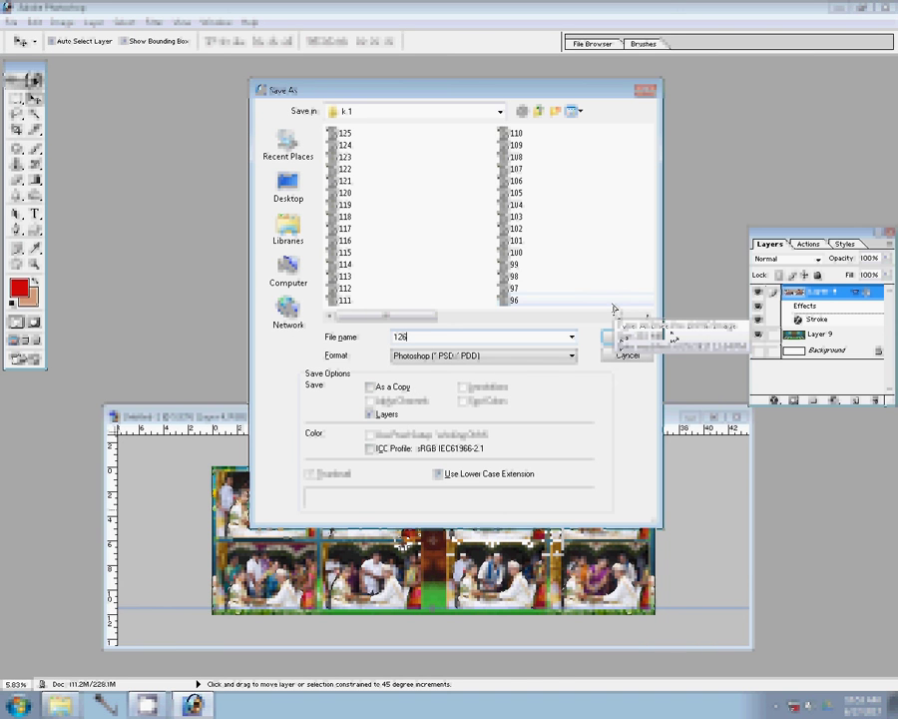
click(627, 336)
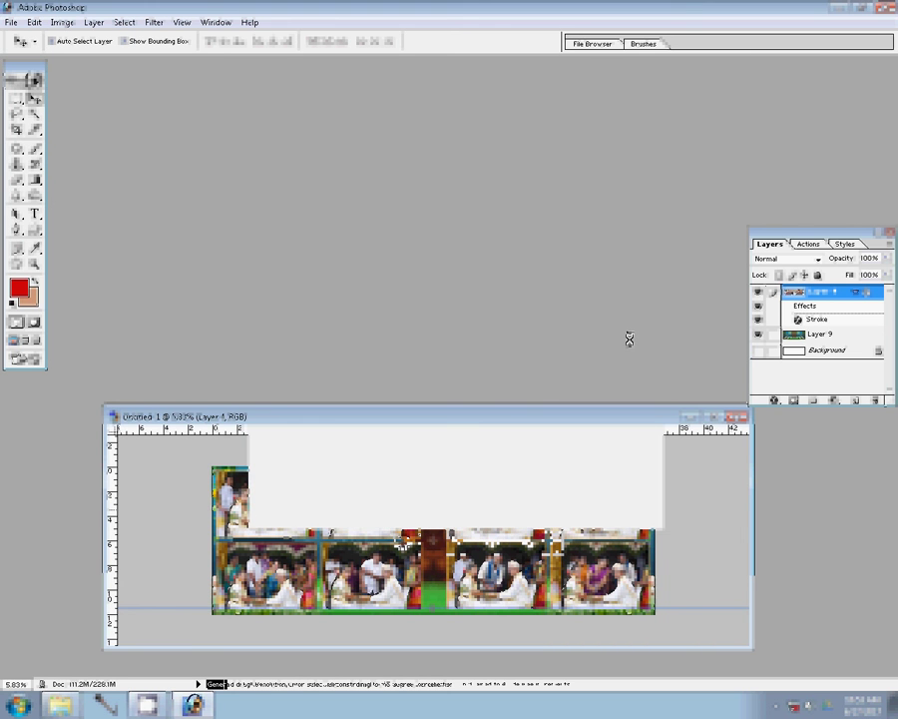